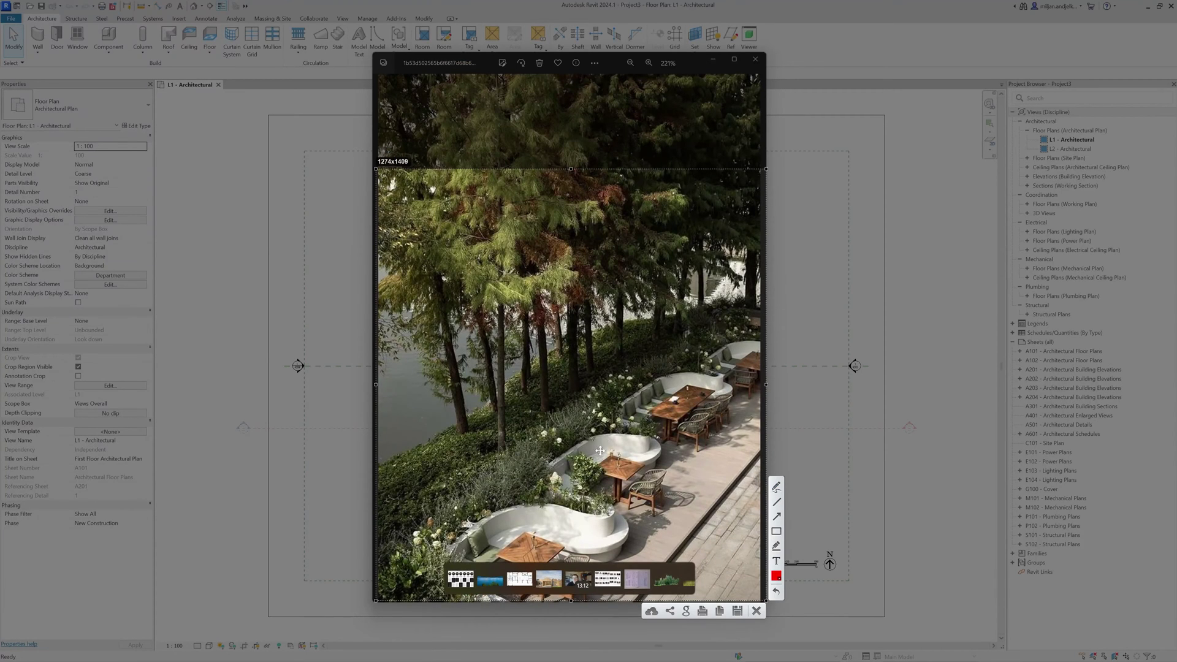
- Circle the curved bench on the reference photo, then close the overlay and the photo viewer
left_click_drag(583, 444, 521, 509)
left_click(756, 611)
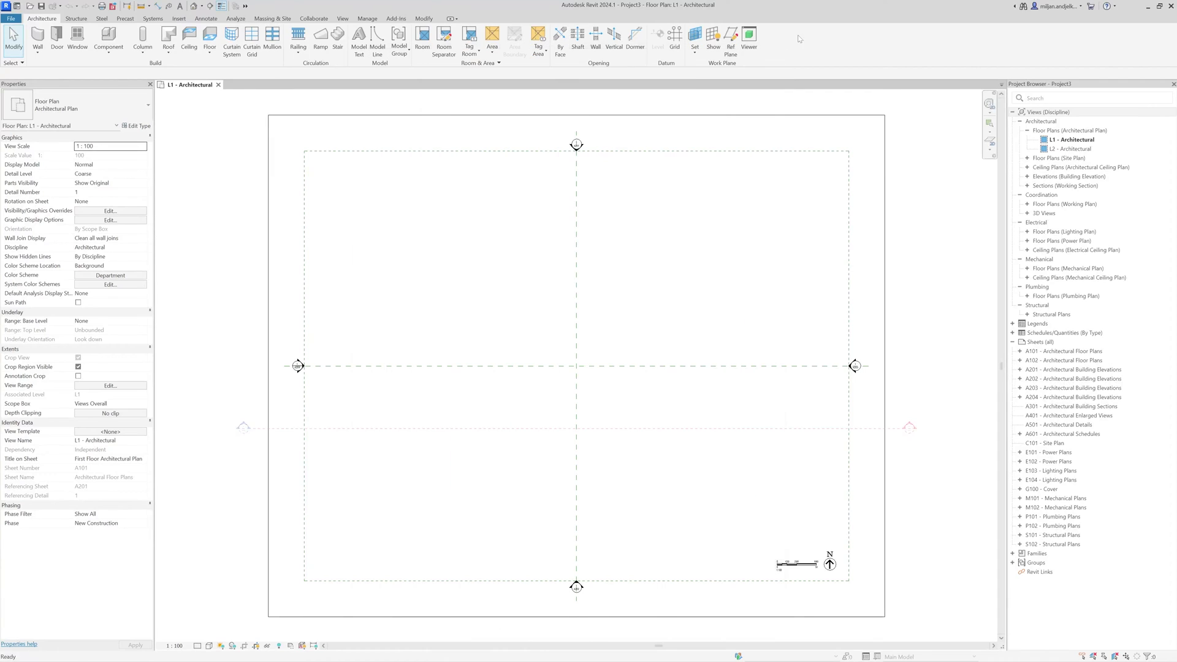
left_click(755, 58)
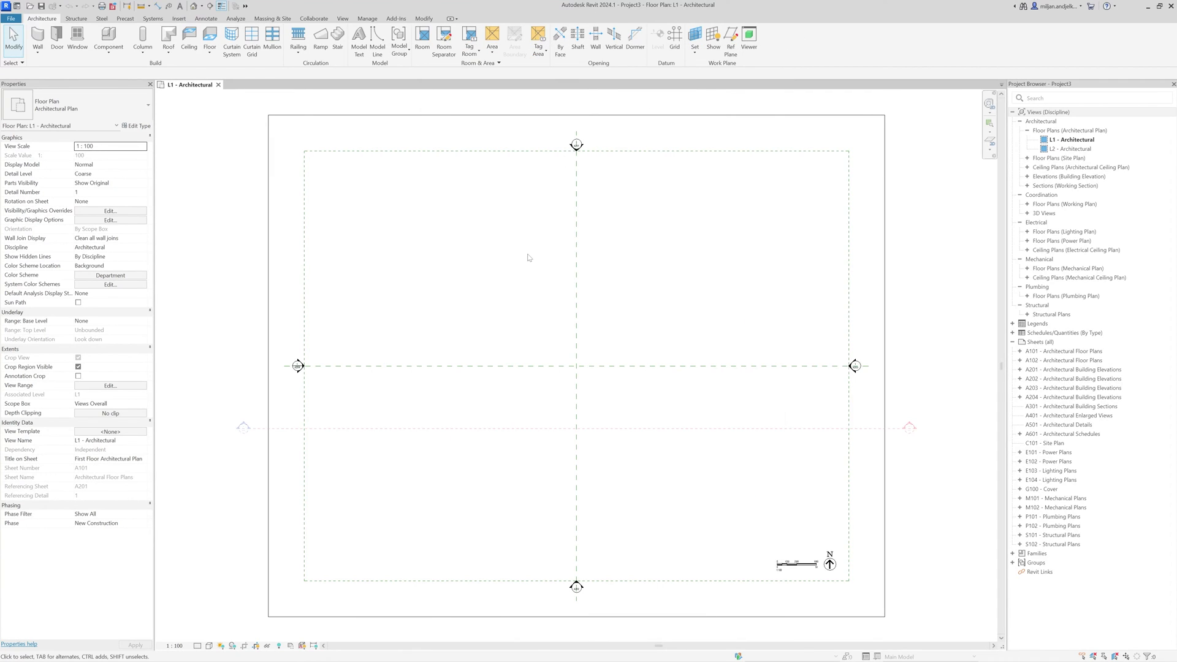
- Recentre the floor plan and start the Architectural Wall tool
middle_click_drag(564, 350, 570, 311)
middle_click_drag(265, 264, 291, 294)
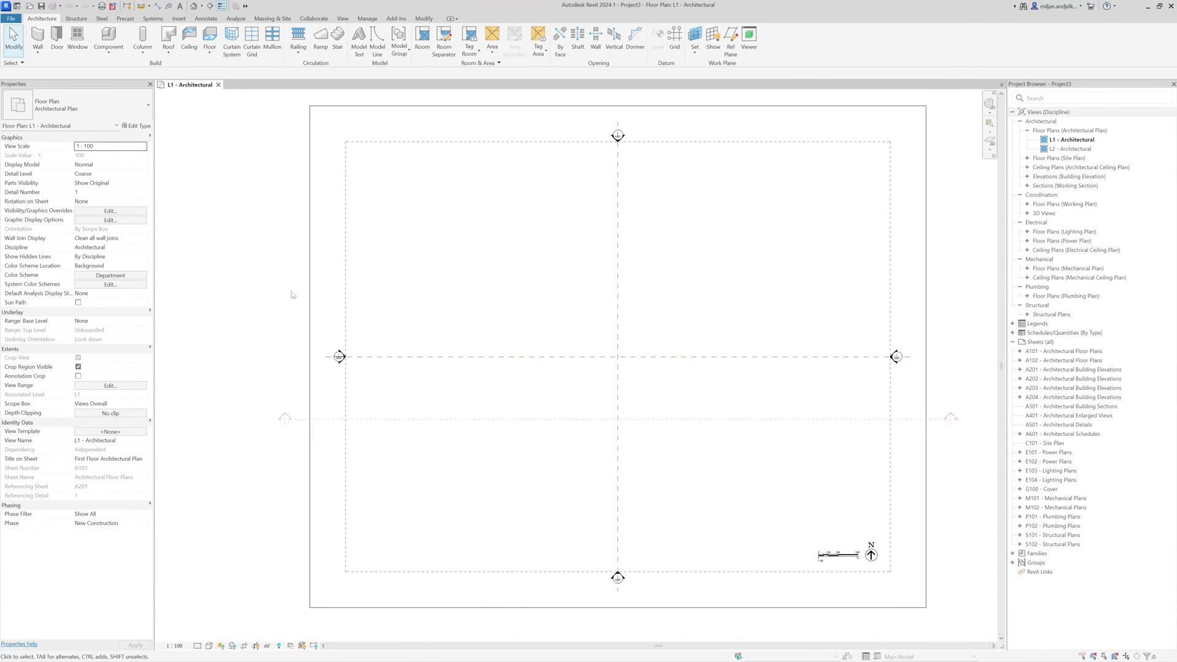
left_click(38, 55)
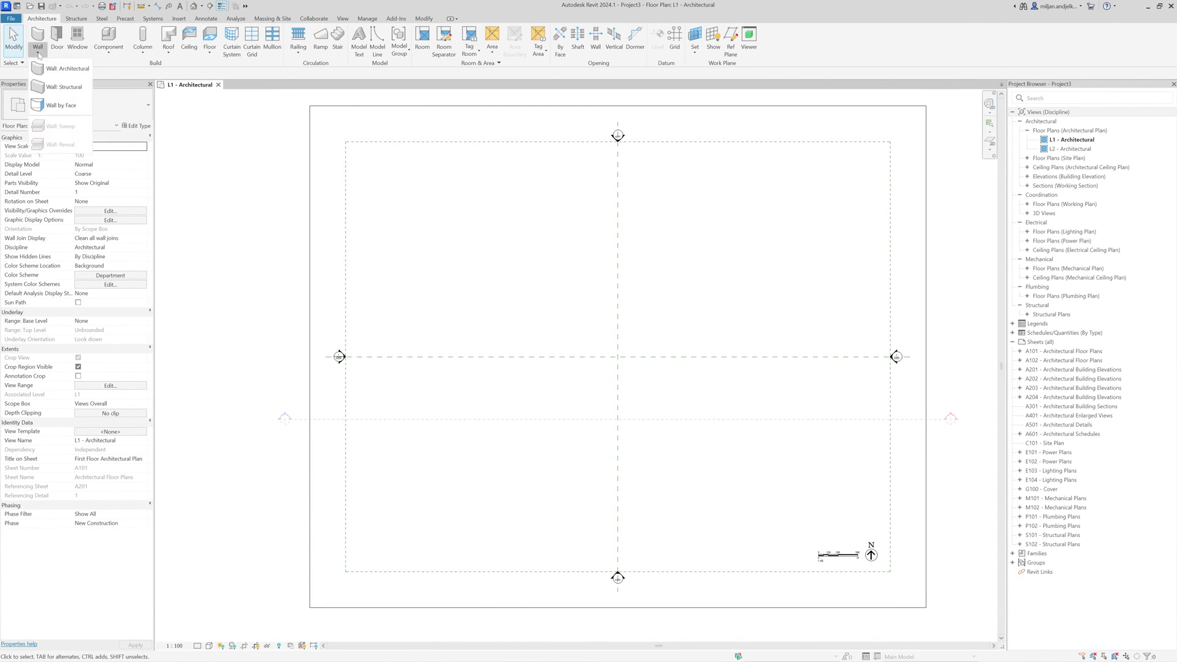
left_click(70, 68)
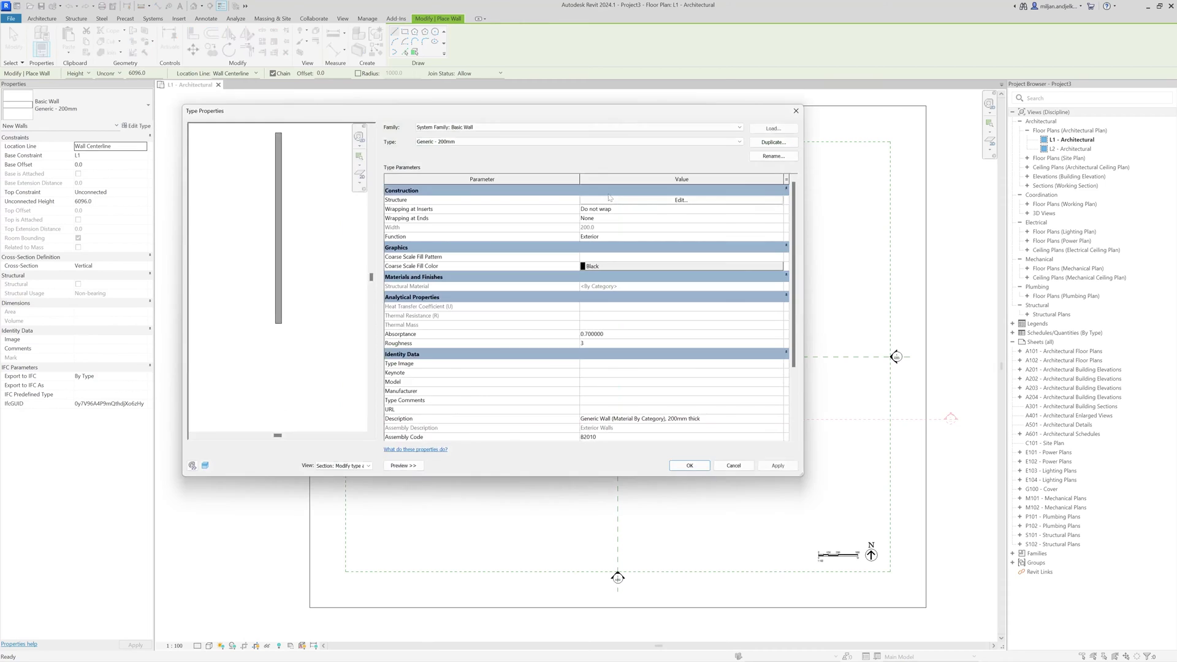
- Duplicate the basic wall type as AIE 200 mm, then as AIE 400 mm
left_click(768, 144)
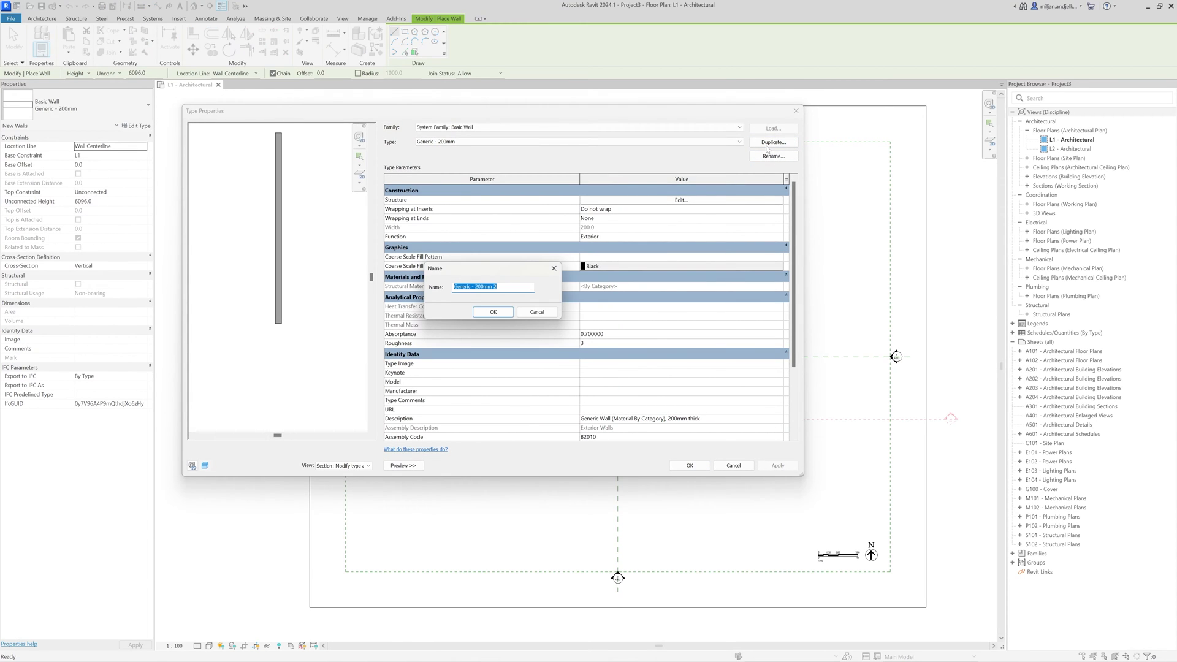
type("AIE 200 mm")
key("Return")
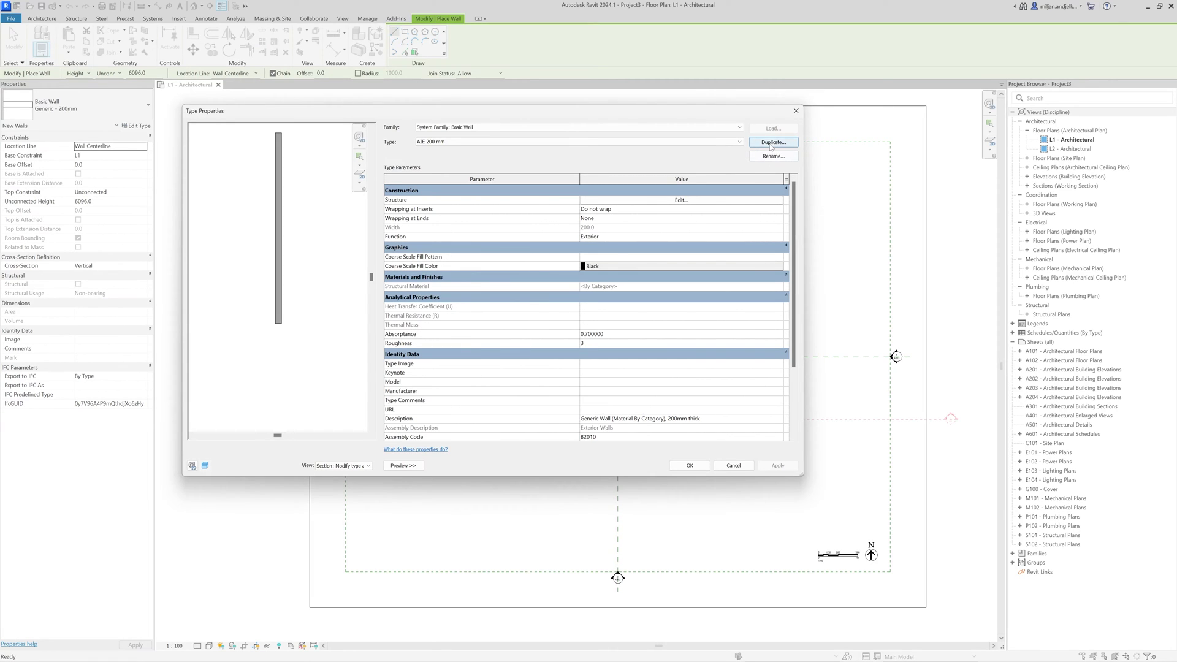
left_click(770, 144)
key("End")
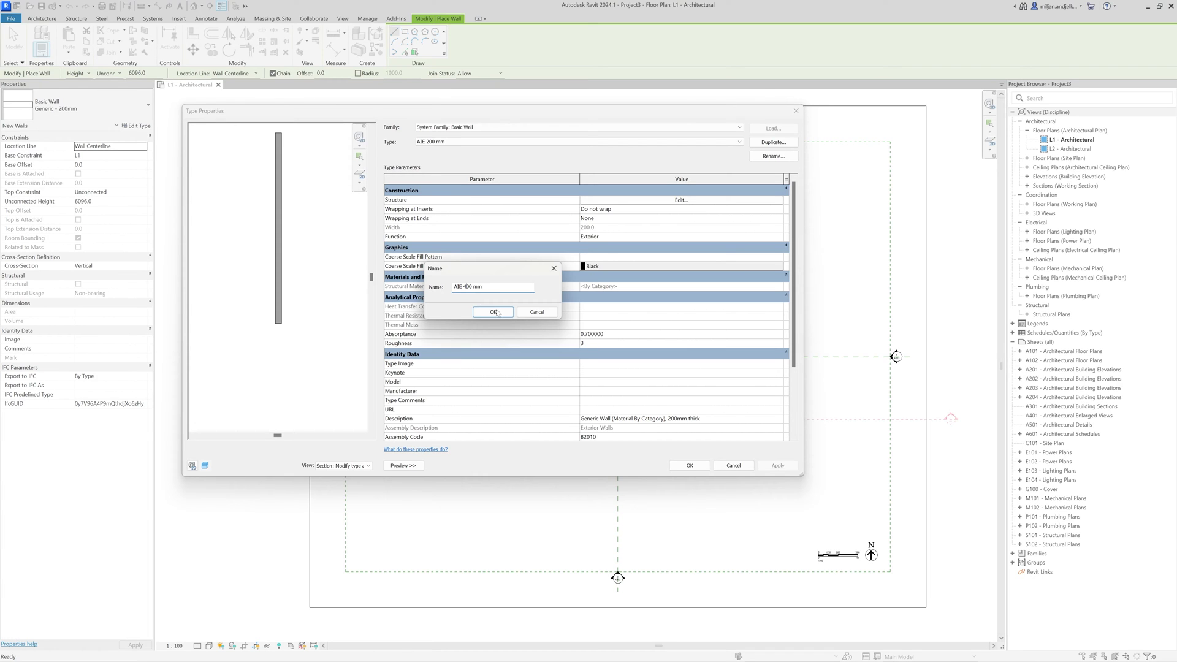
left_click(494, 313)
- Set the AIE 400 mm structure layer thickness to 400 and close Type Properties
left_click(648, 200)
left_click(602, 198)
type("400")
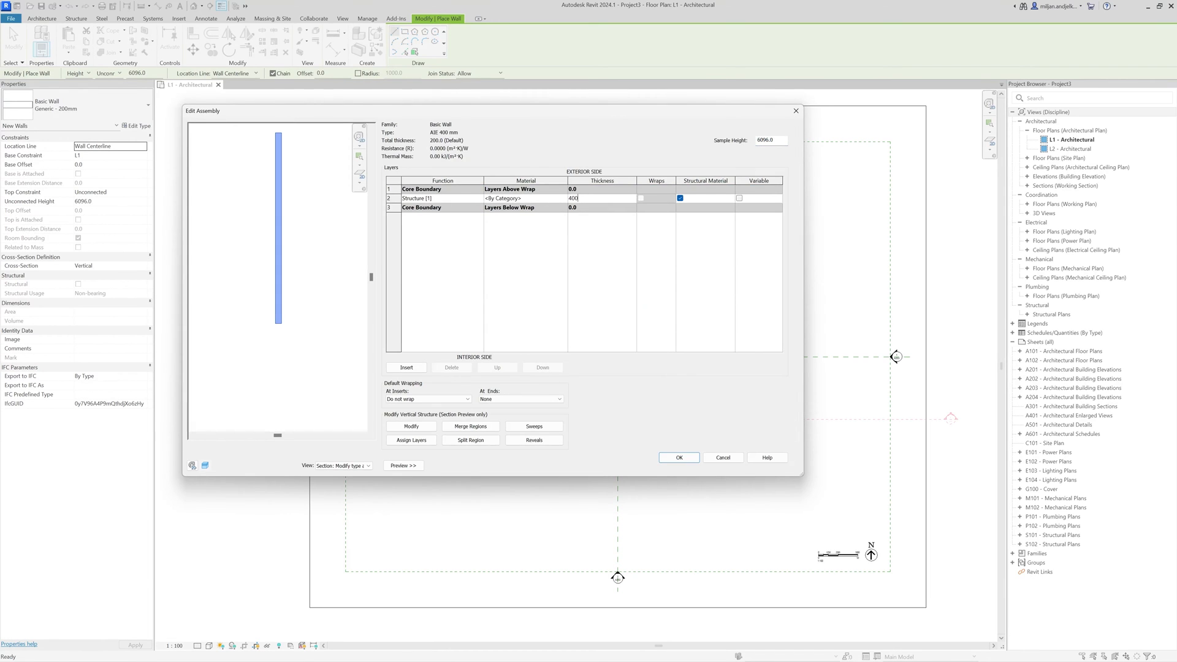
left_click(680, 457)
left_click(687, 464)
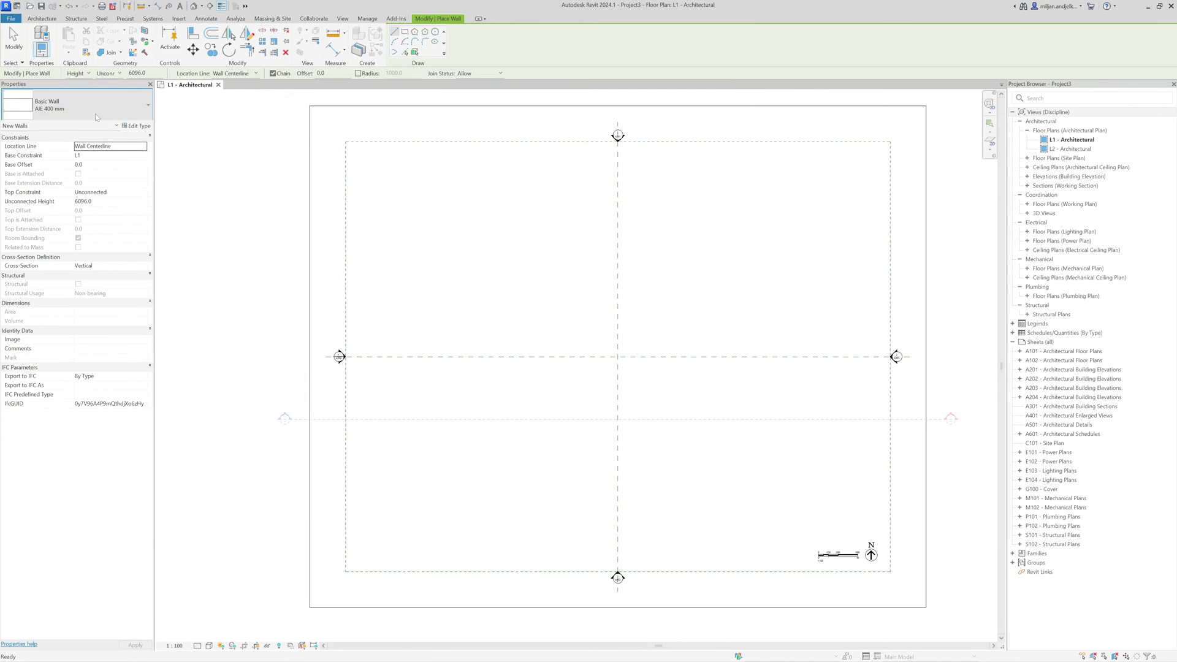
- Duplicate the 200mm over 250mm concrete stacked wall type as AIE 01
left_click(101, 106)
scroll(84, 328, "down", 8)
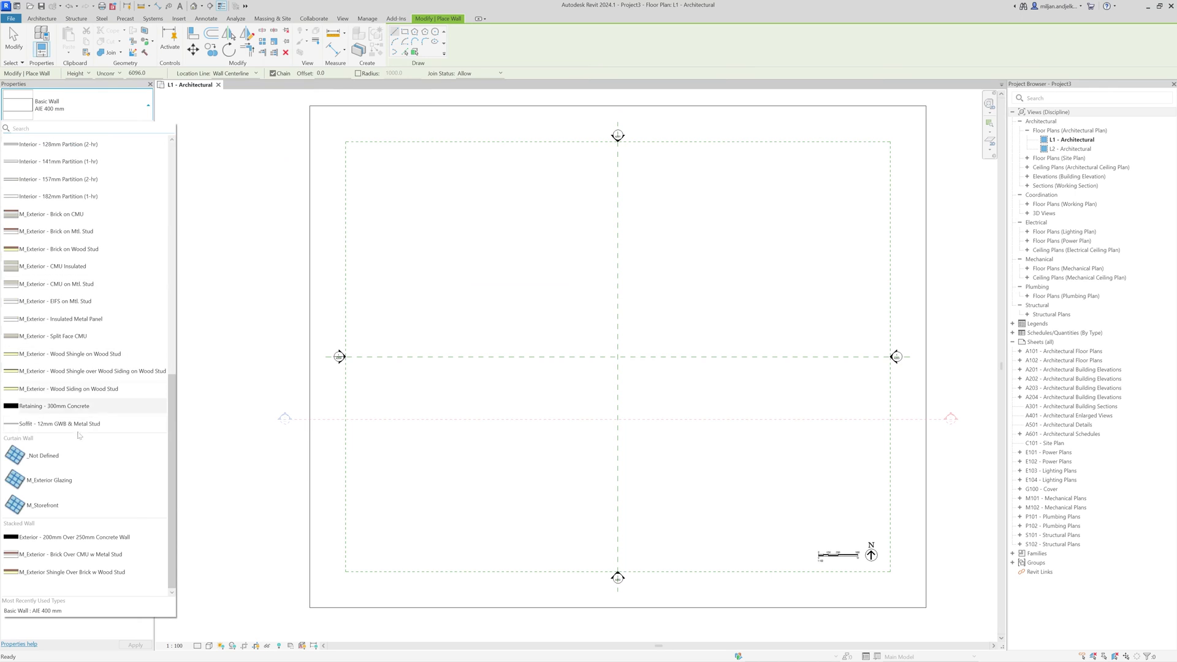
left_click(74, 542)
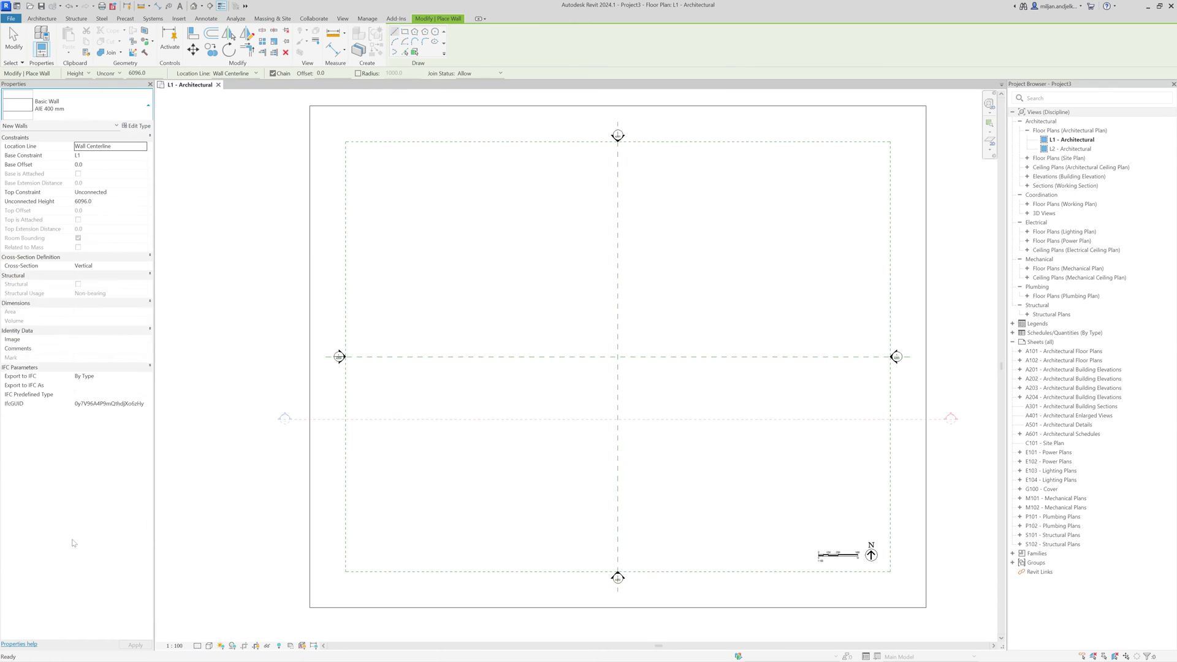
left_click(137, 127)
left_click(623, 365)
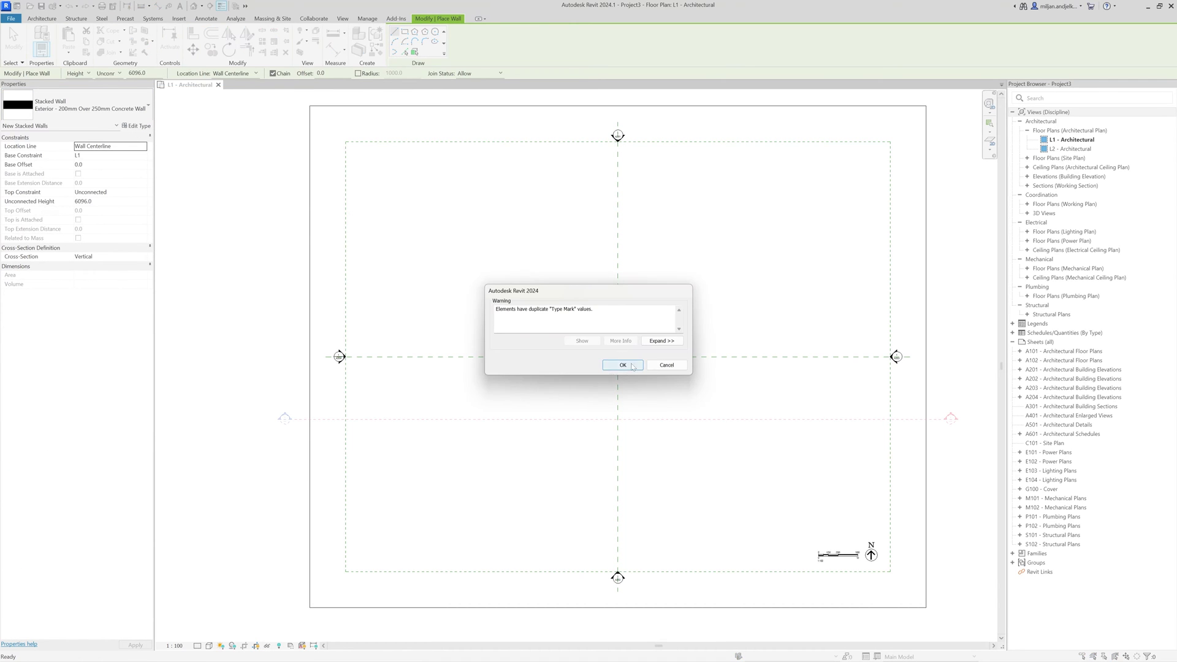
left_click(773, 141)
type("AIE 01")
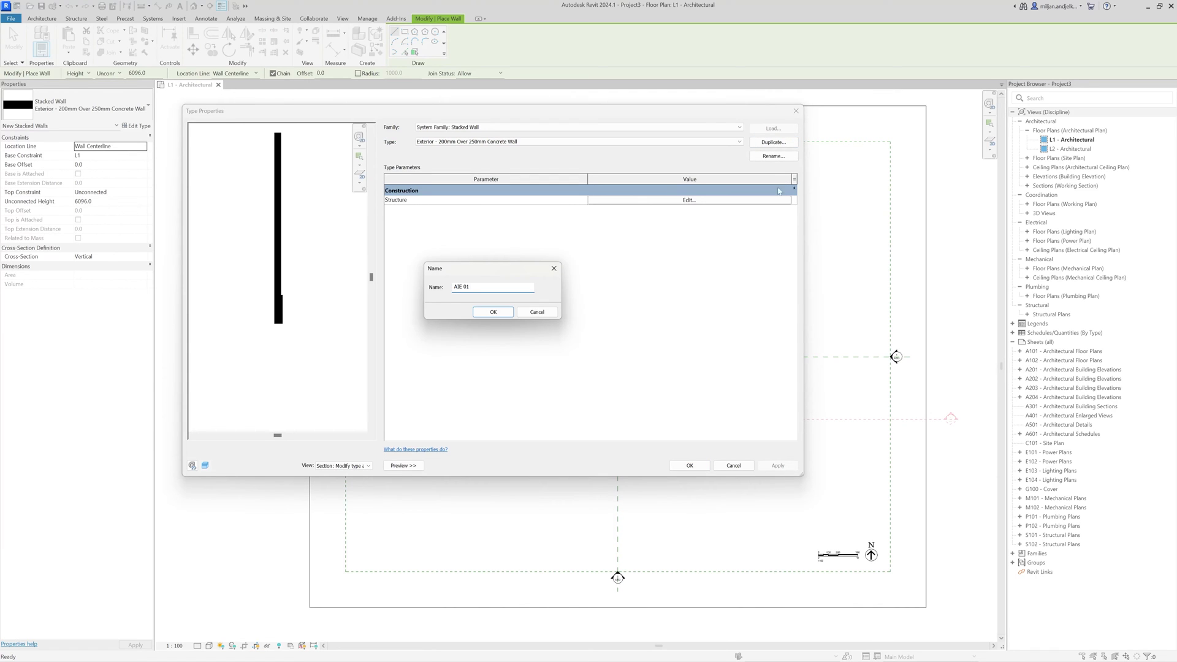
left_click(485, 312)
- Stack AIE 200 mm above a 250 mm high AIE 400 mm base
left_click(665, 201)
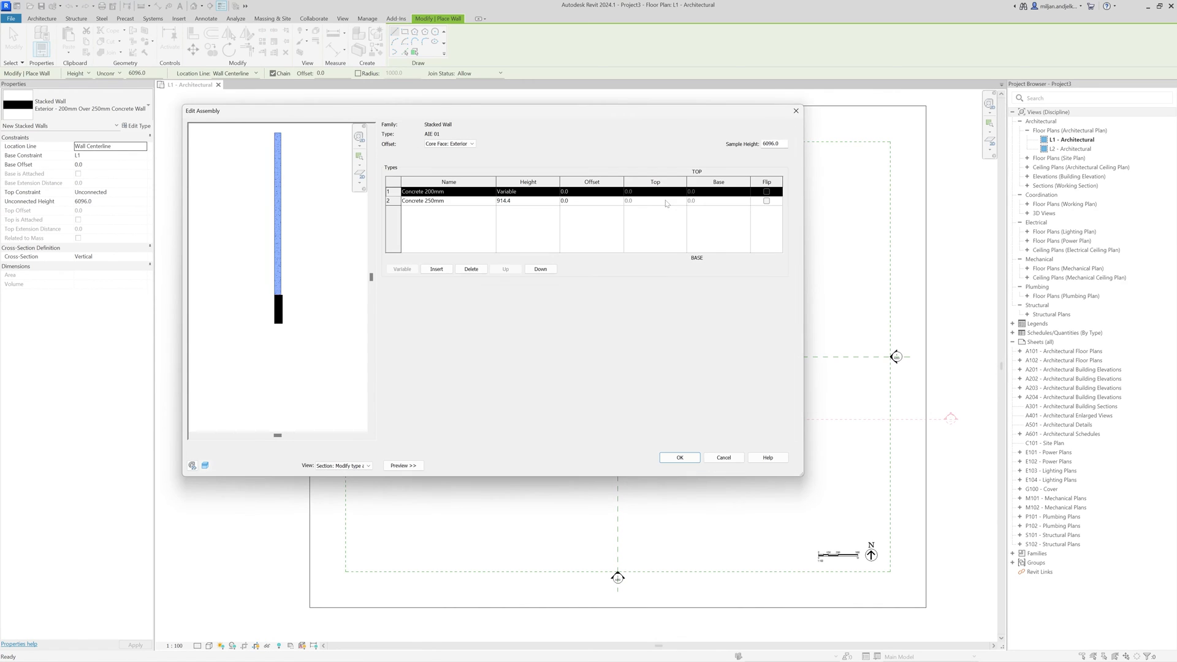
left_click(463, 201)
left_click(460, 191)
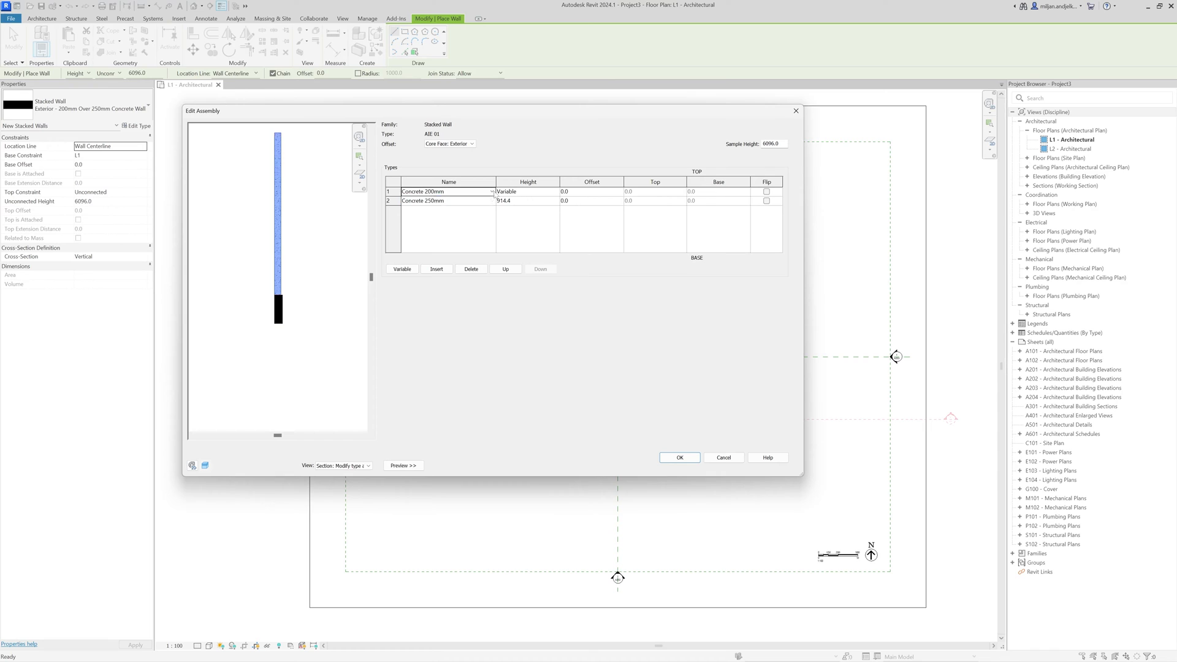
scroll(454, 213, "up", 1)
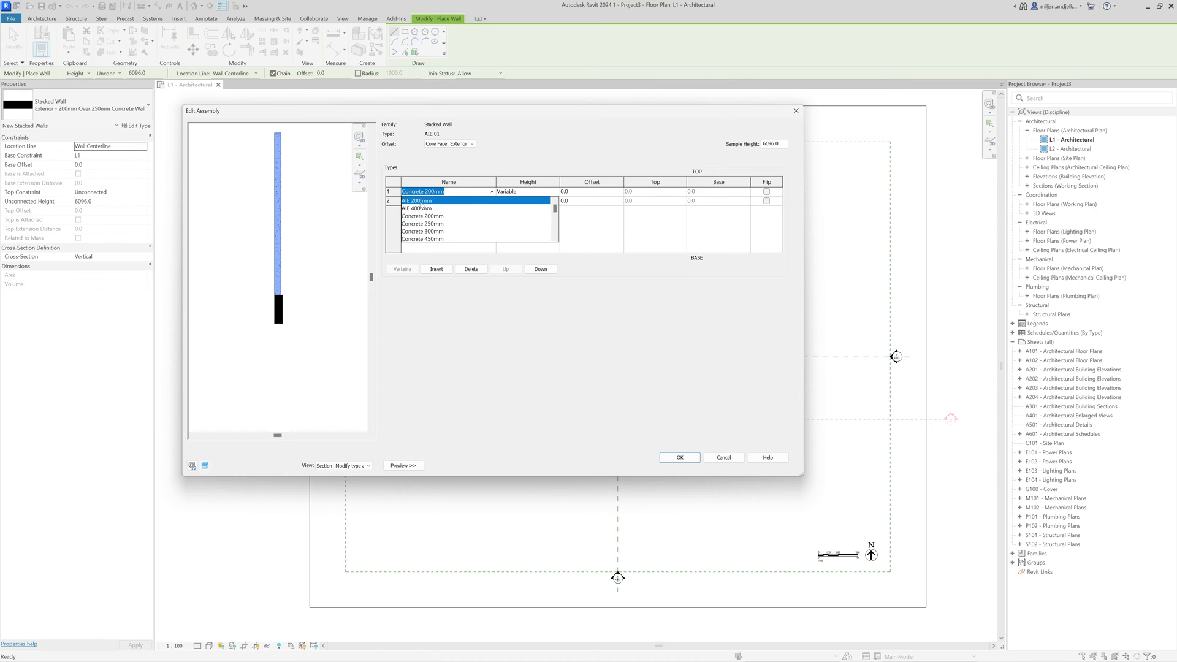
left_click(425, 200)
double_click(491, 201)
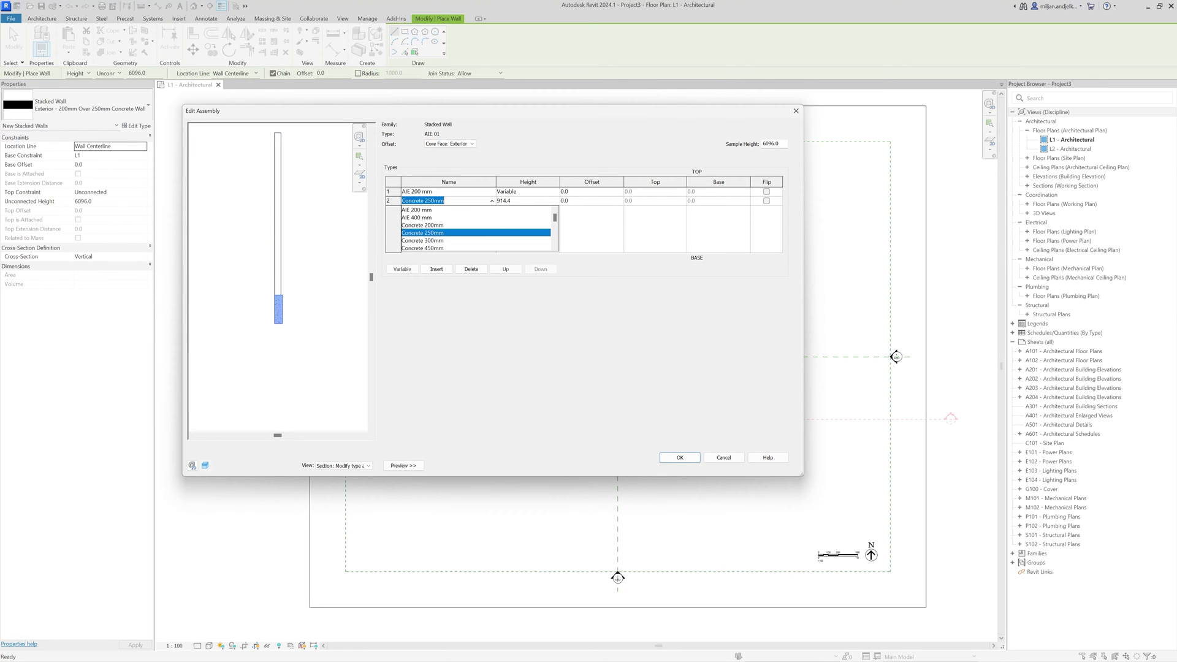
left_click(416, 219)
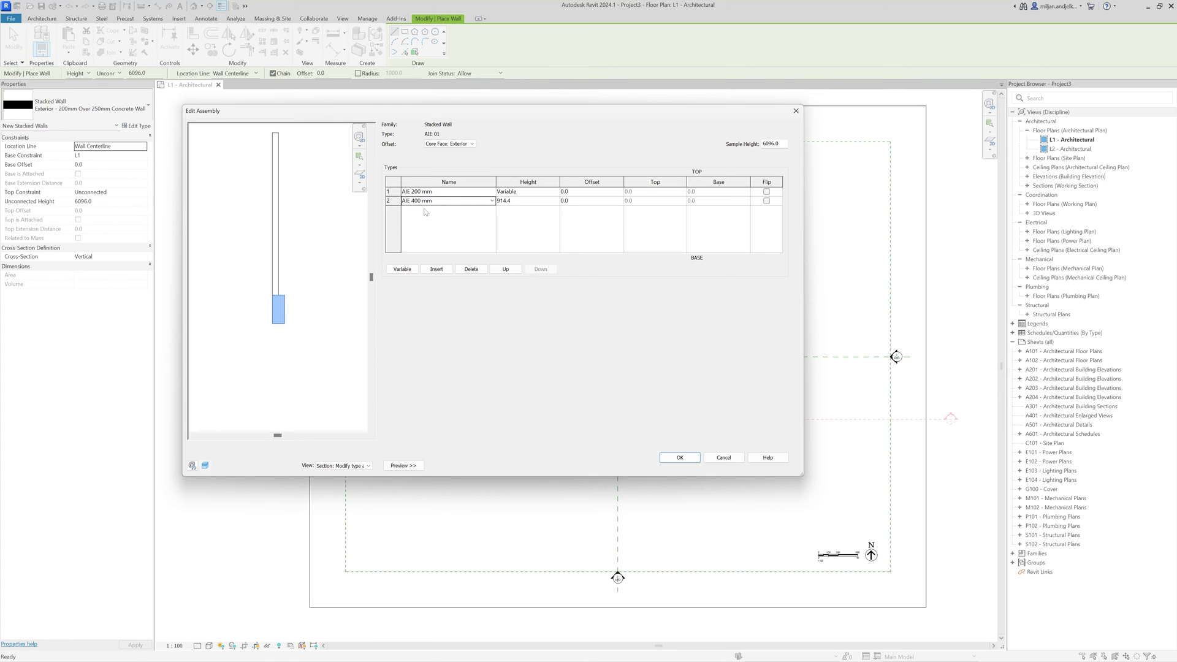
left_click(522, 204)
type("250")
left_click(521, 223)
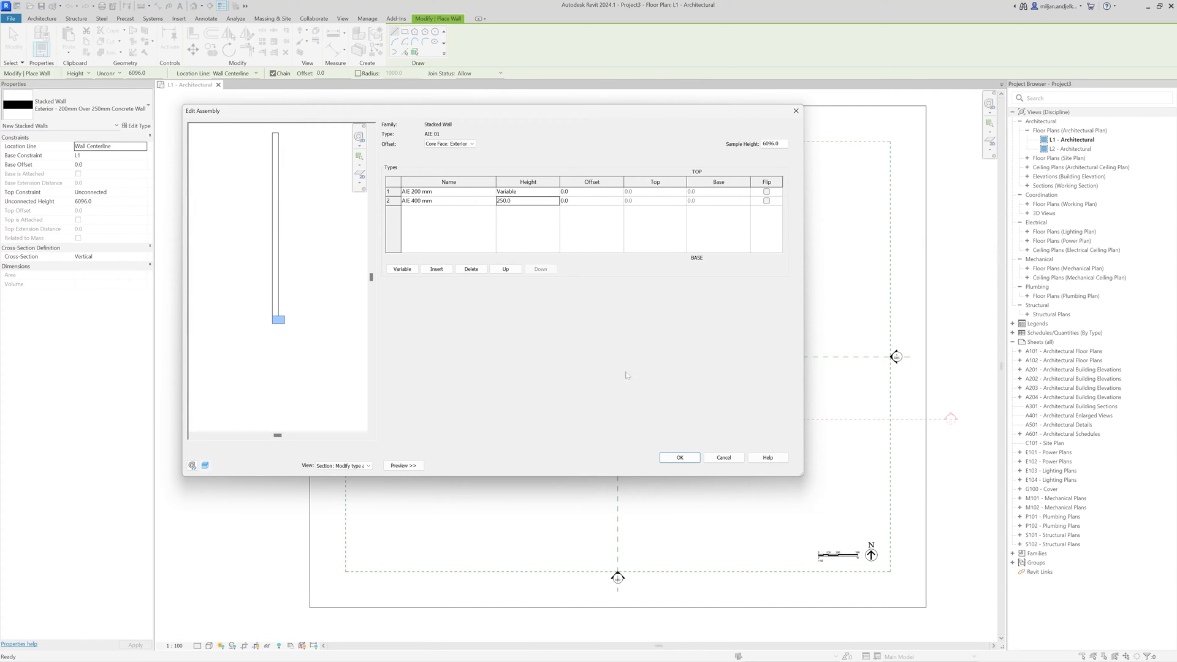
left_click(679, 458)
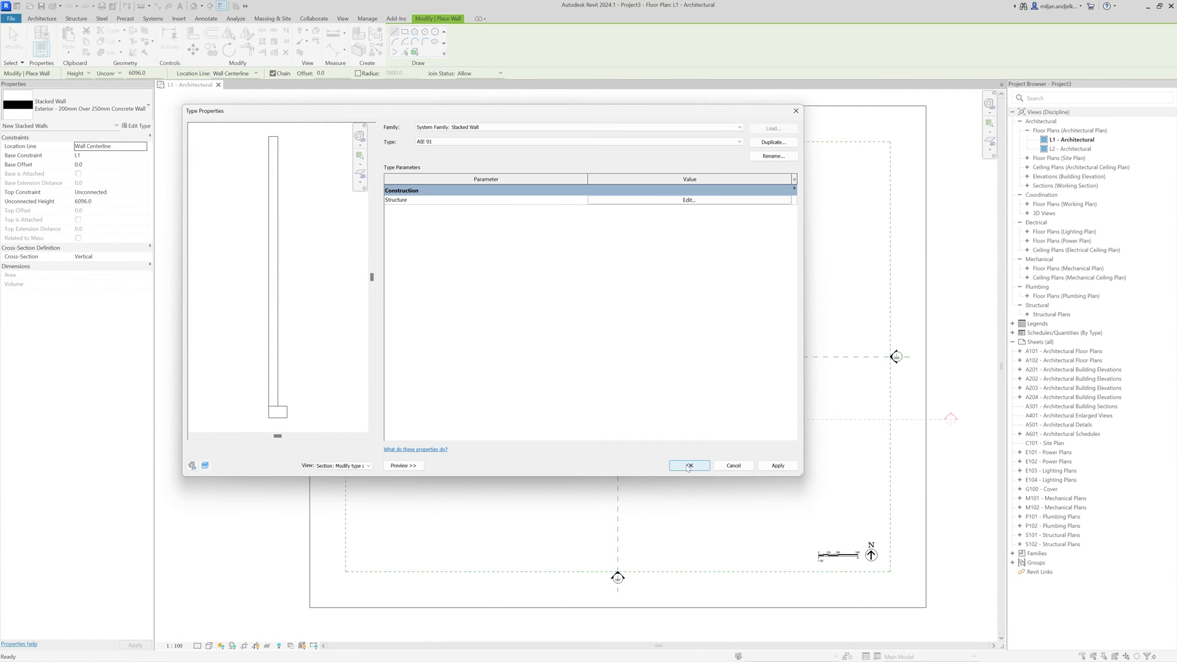
left_click(689, 466)
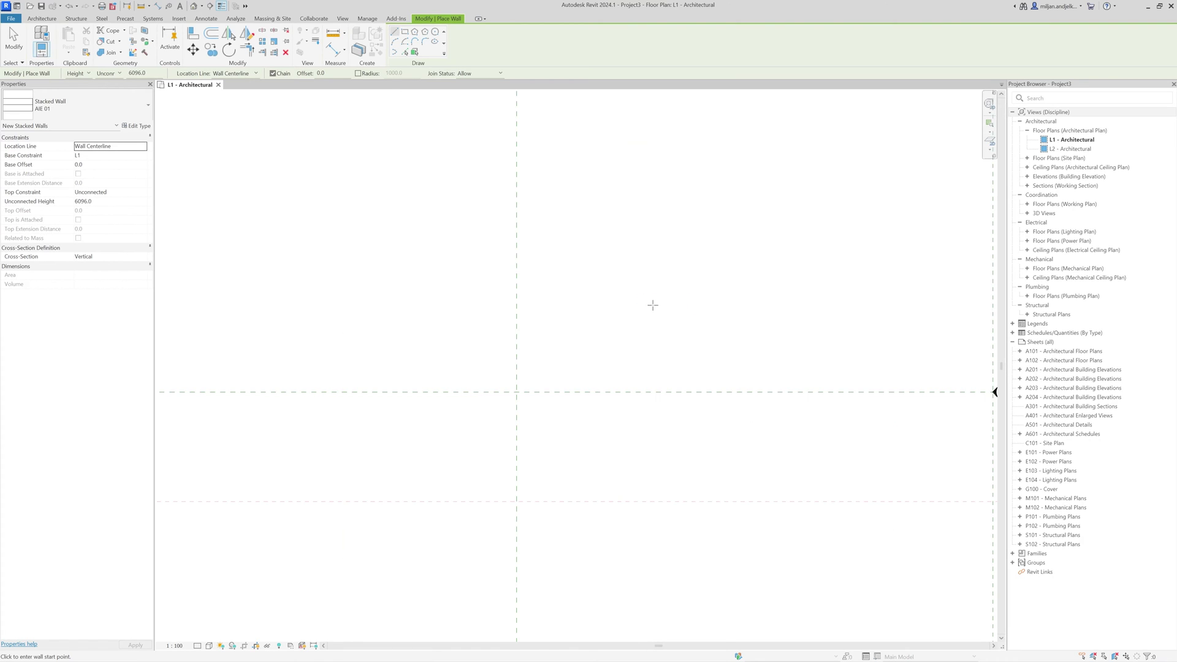
- Place a short AIE 01 wall just above the horizontal centre line, then exit Wall
left_click(559, 269)
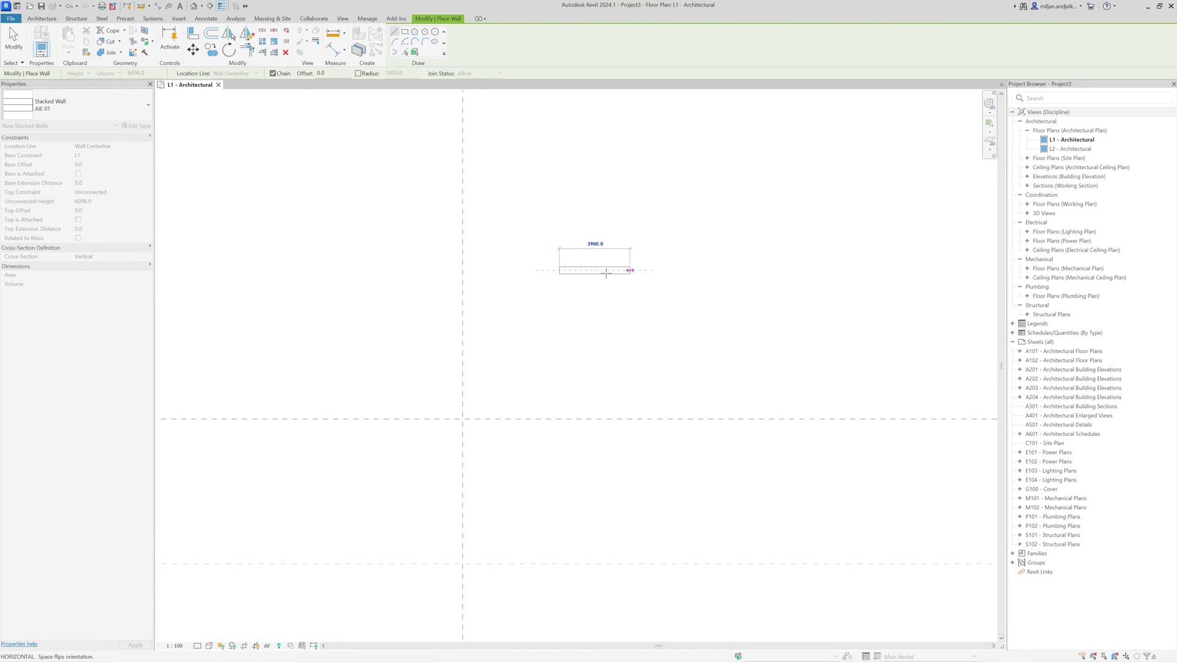
left_click(603, 271)
left_click(14, 41)
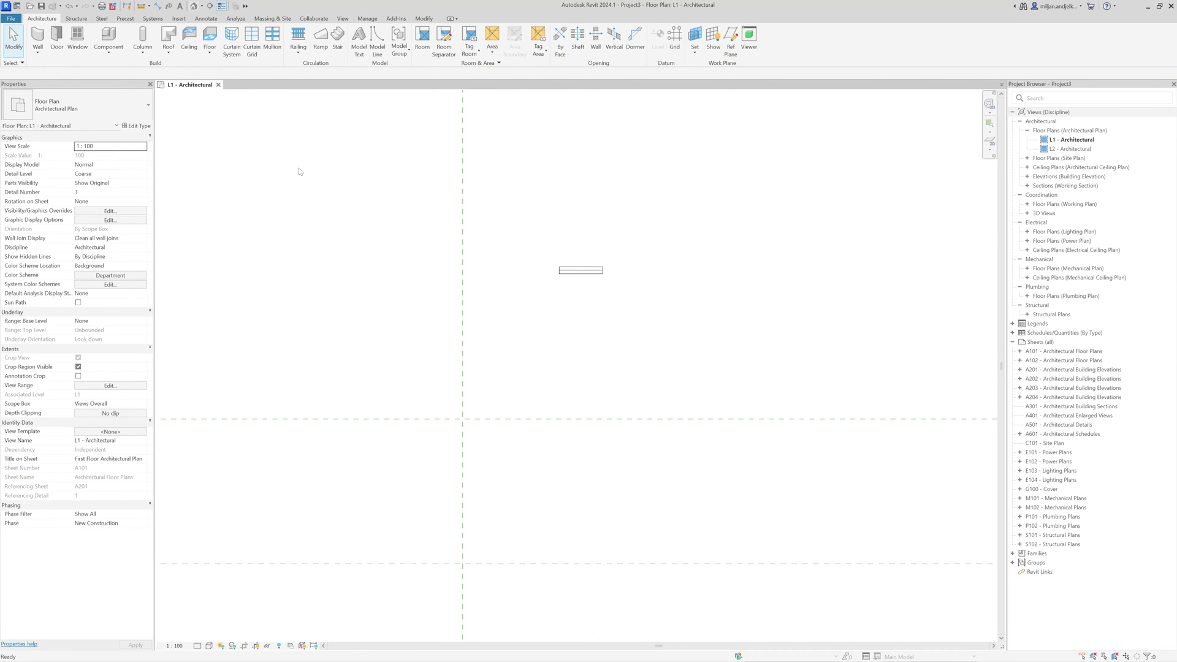
- Hide annotation categories in the 3D view's visibility settings
left_click(387, 118)
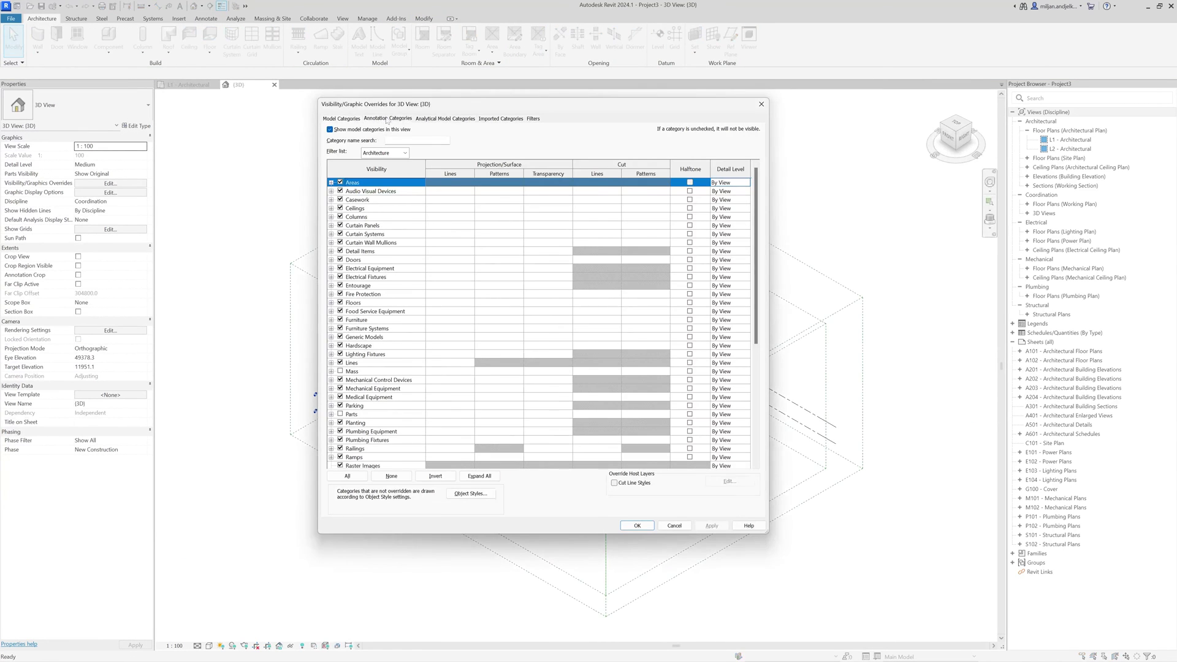
left_click(345, 132)
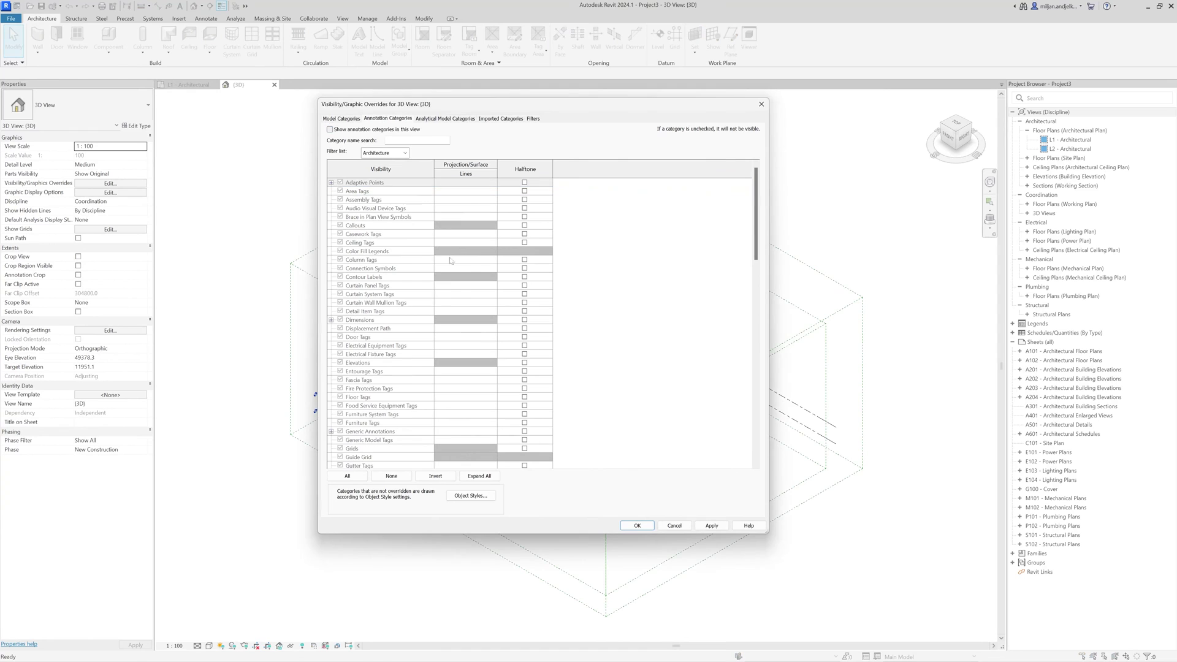
left_click(638, 525)
scroll(657, 419, "up", 2)
scroll(626, 386, "up", 3)
- Try a 6500 unconnected height on the stacked wall, then undo it
left_click(617, 354)
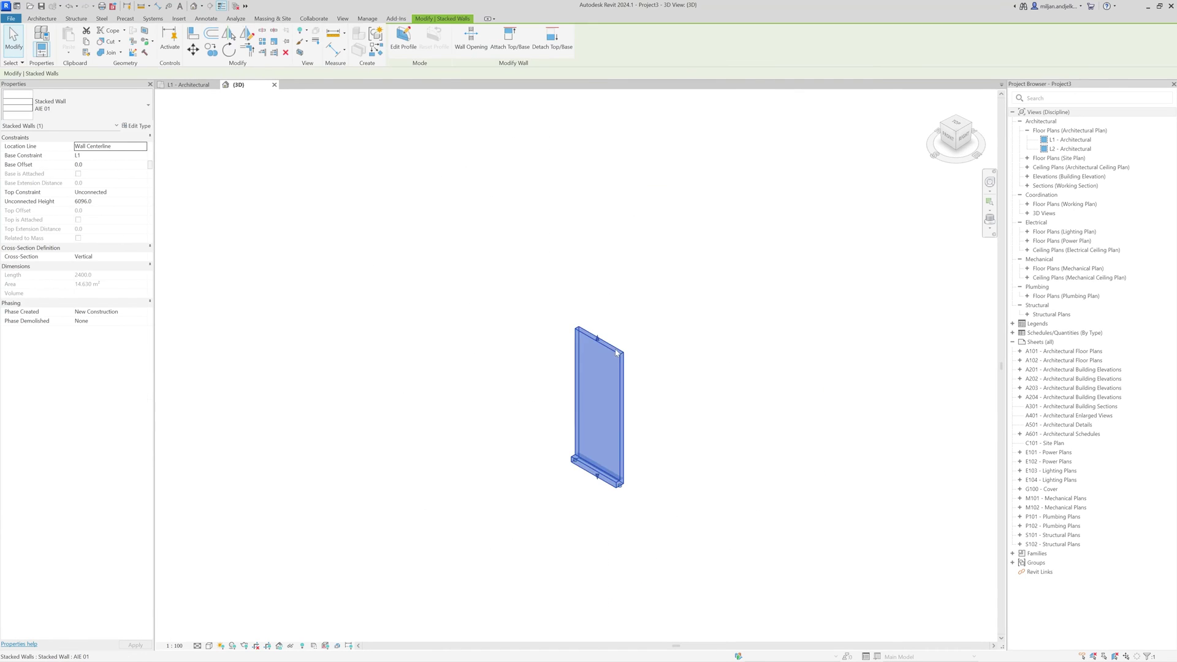
left_click(93, 201)
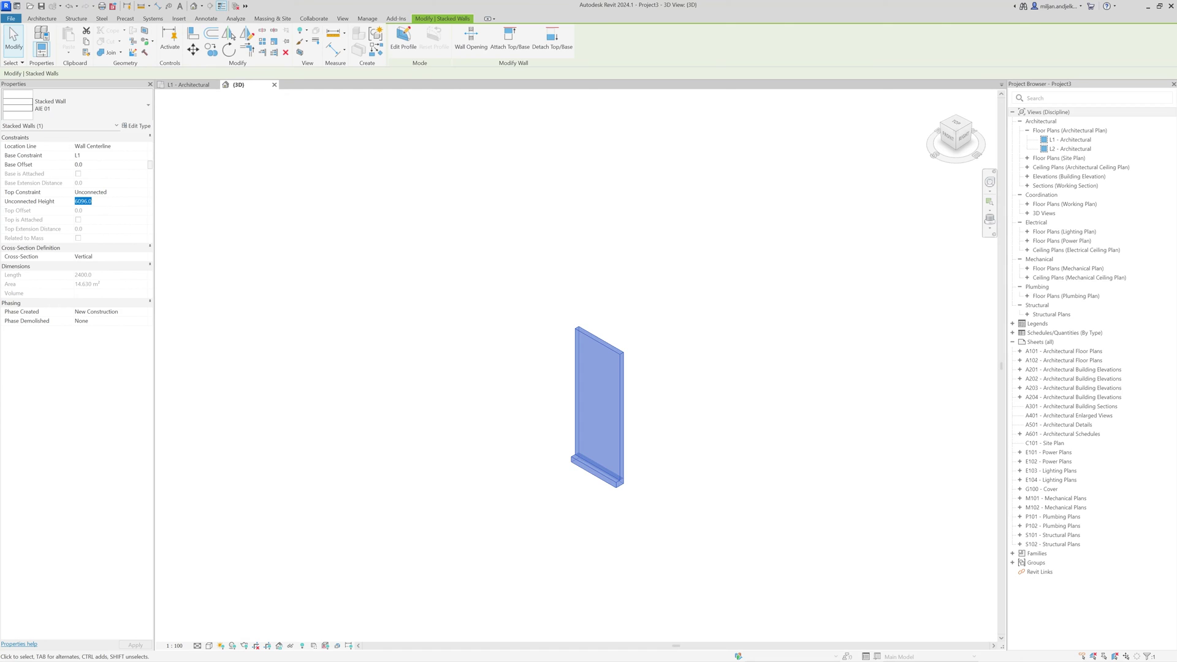
type("900")
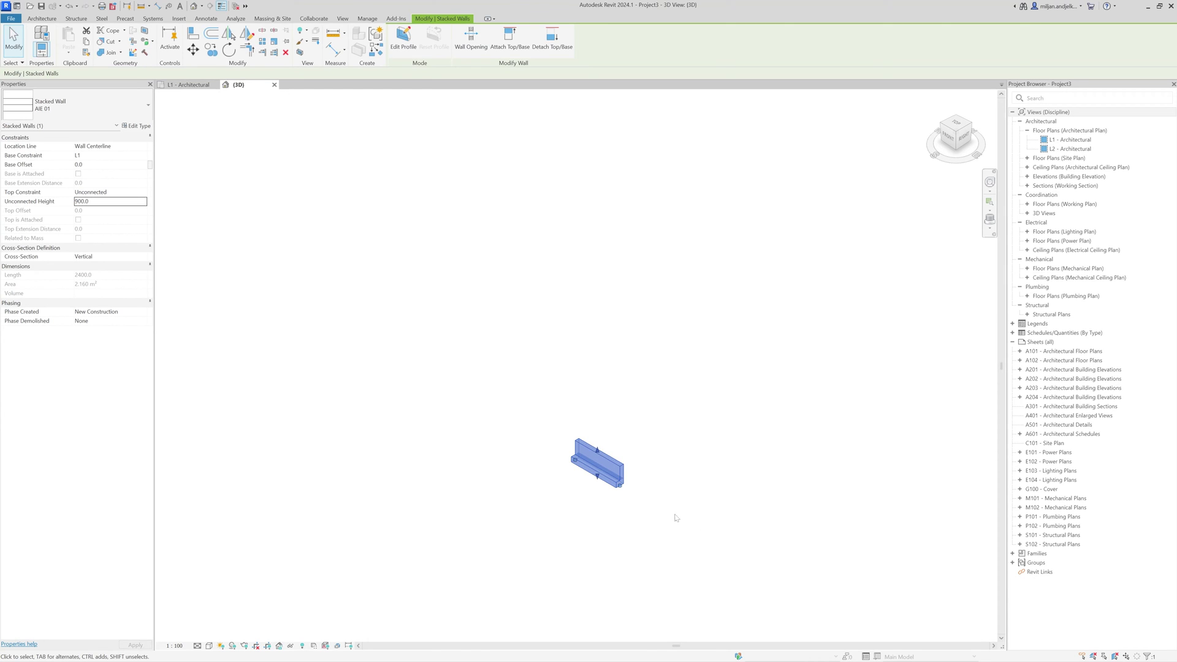
scroll(675, 518, "up", 3)
middle_click_drag(371, 402, 170, 290, "shift")
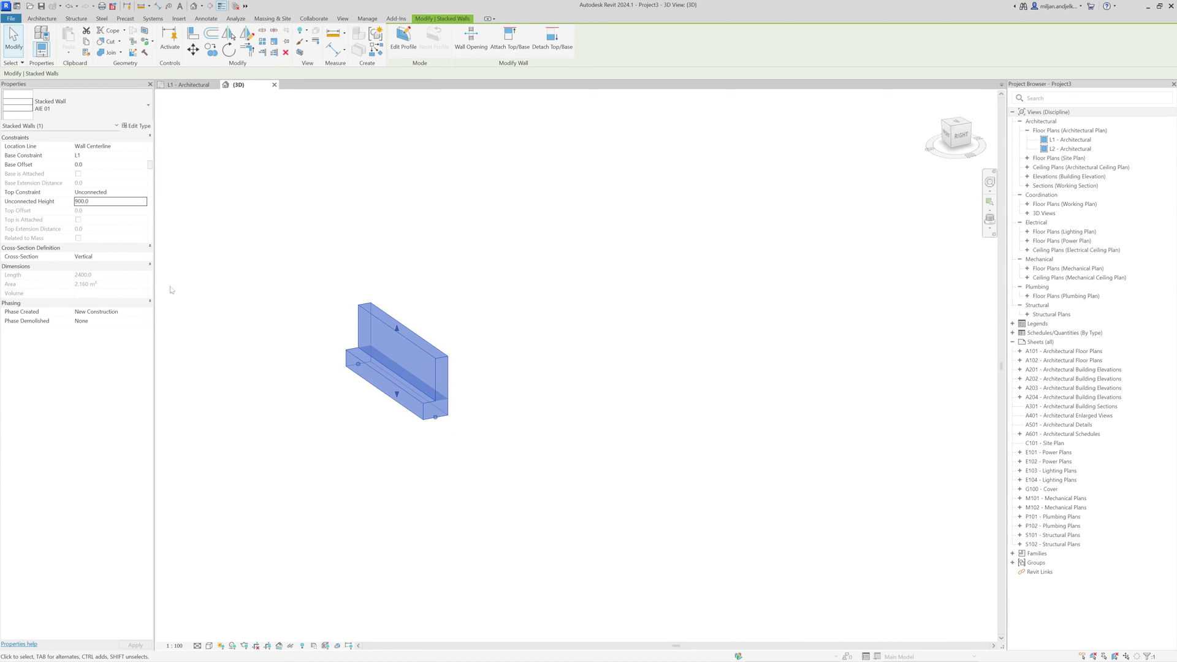
double_click(109, 202)
type("6500")
key("Return")
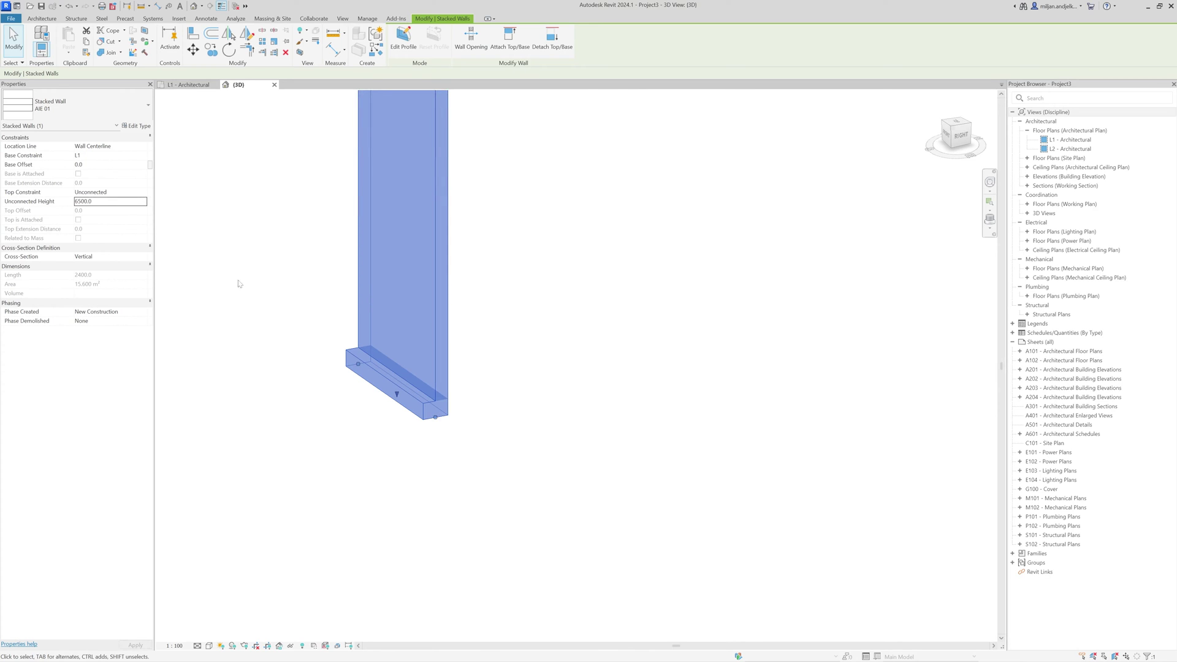
key("ctrl+z")
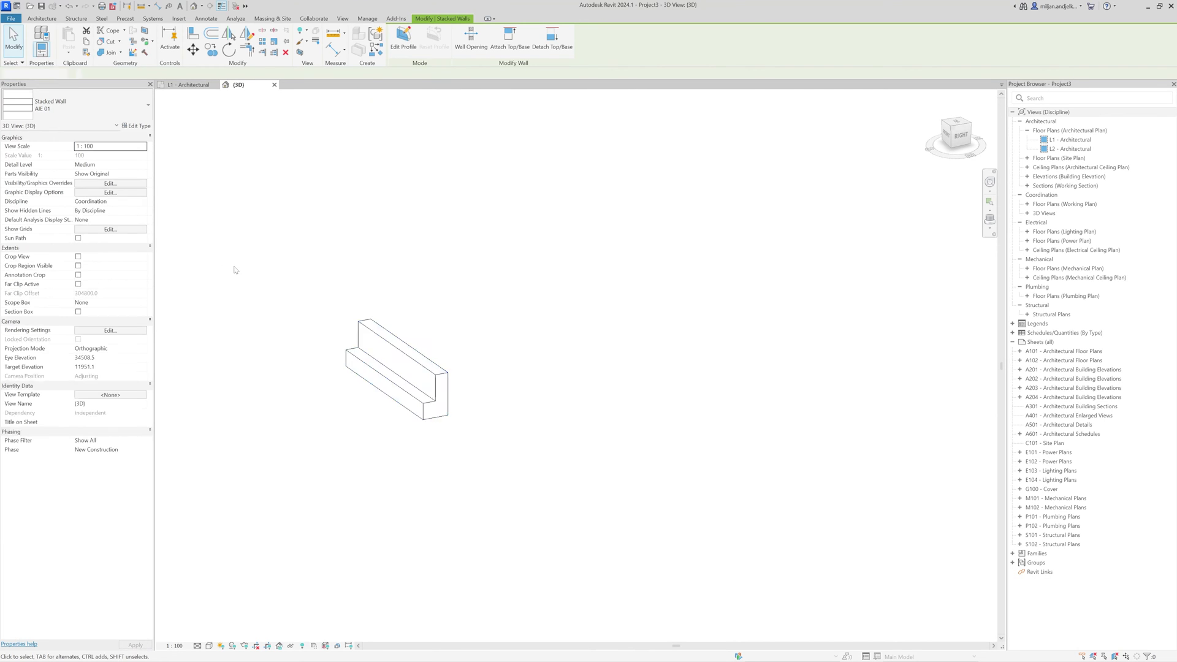
- Orbit around the bench form, reselecting and then deselecting the wall
middle_click_drag(363, 409, 391, 383, "shift")
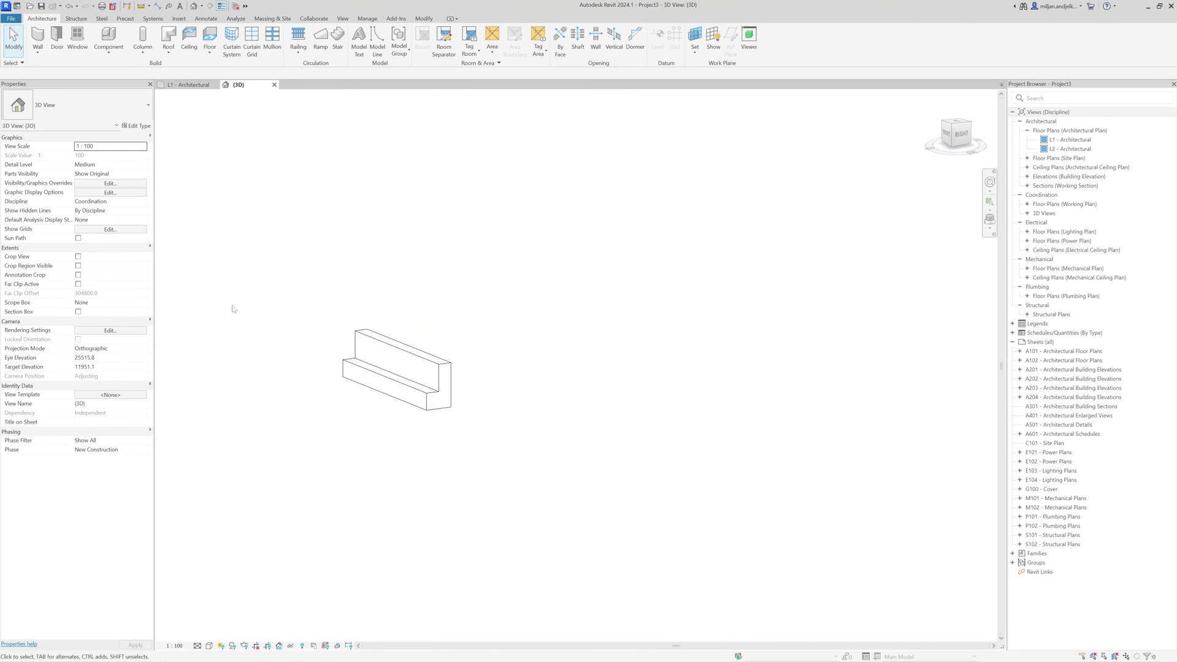
left_click(359, 347)
scroll(346, 317, "up", 2)
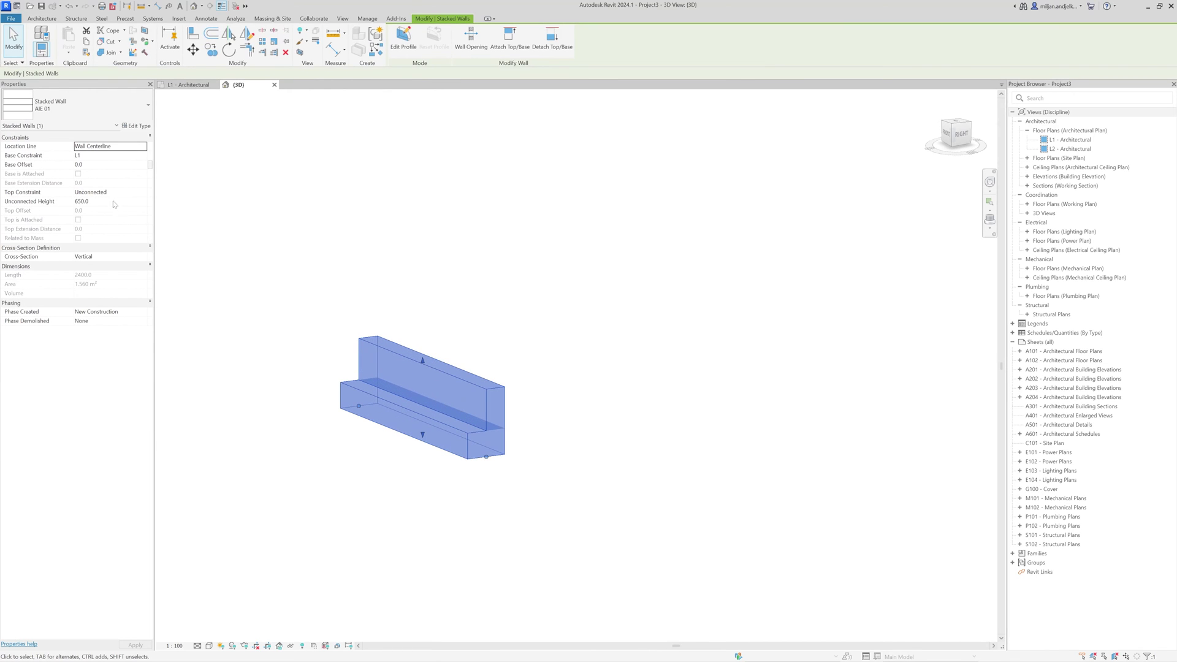
left_click(241, 236)
mouse_move(326, 399)
middle_mouse_down("shift")
mouse_move(303, 409)
mouse_move(521, 393)
middle_mouse_up("shift")
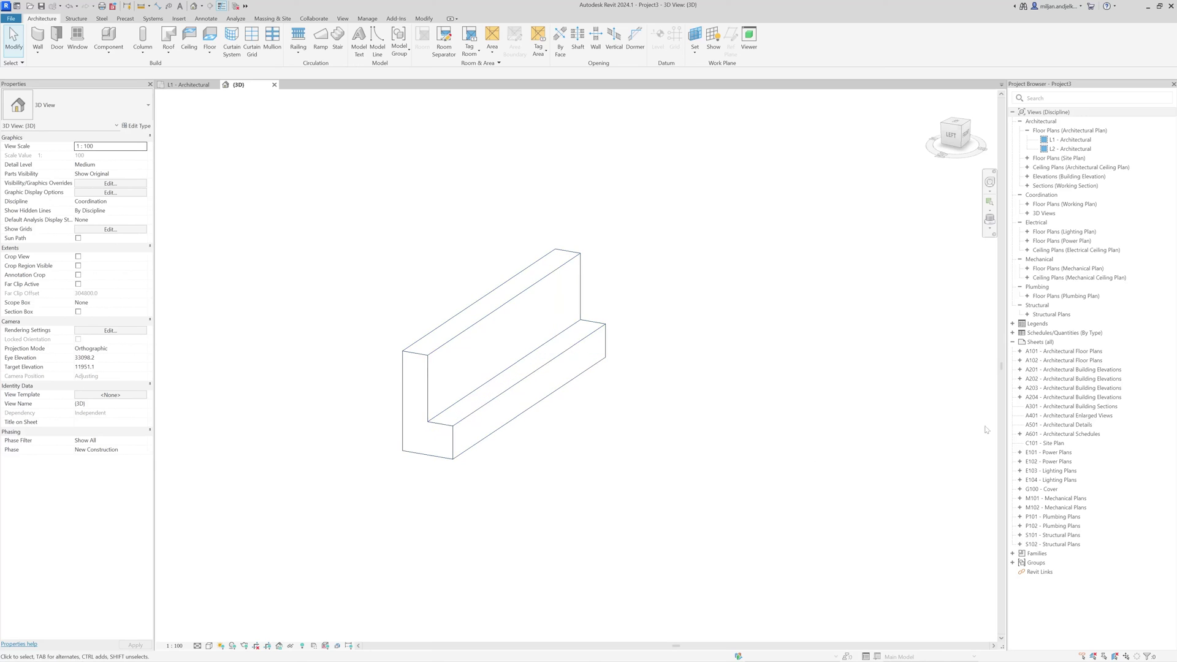
- Expand Families > Profiles > M_Fascia-Flat in the Project Browser
left_click(1039, 341)
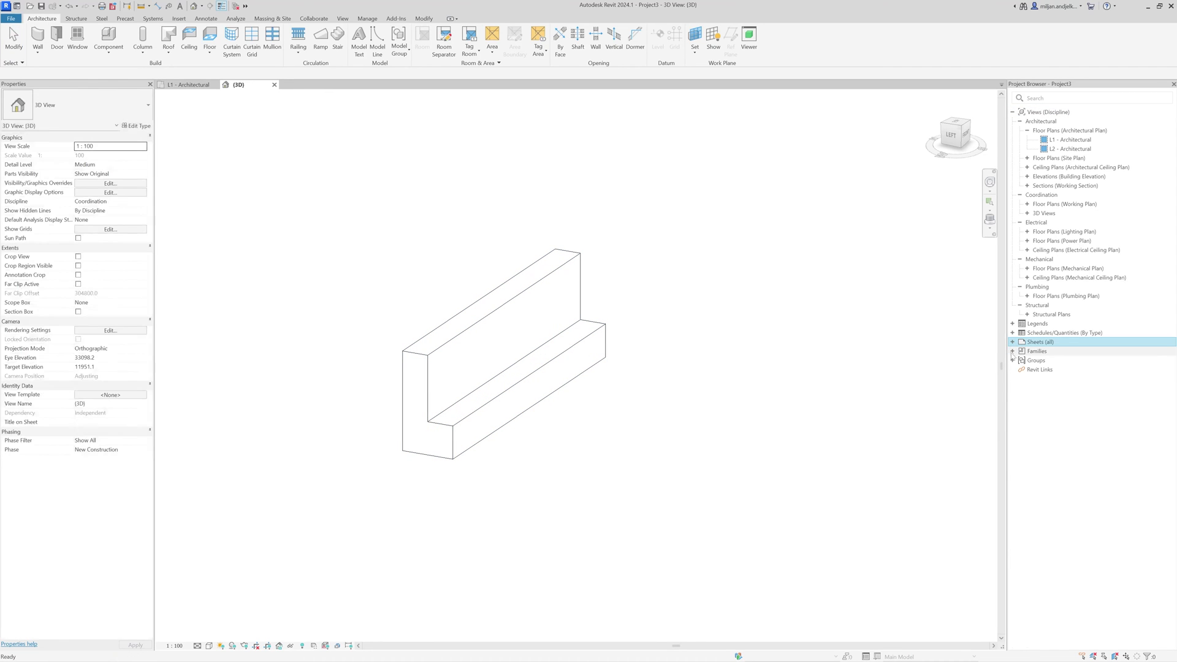
left_click(1013, 350)
scroll(1021, 415, "down", 3)
left_click(1020, 515)
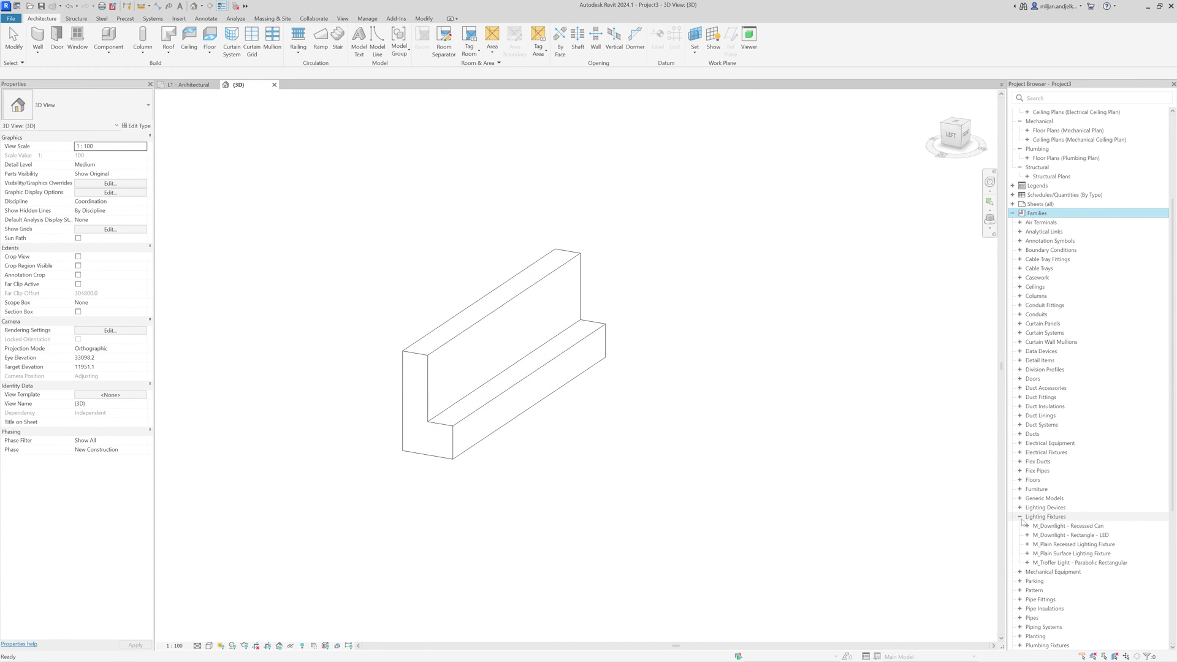
left_click(1021, 516)
scroll(1020, 487, "down", 4)
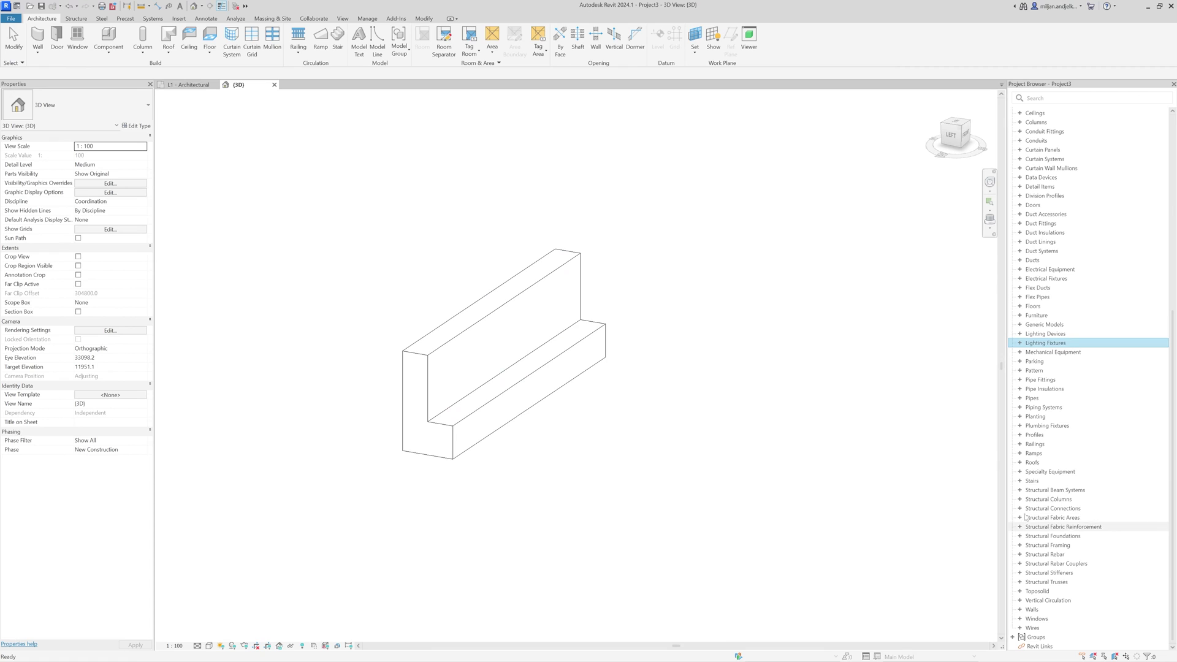
left_click(1019, 436)
left_click(1032, 491)
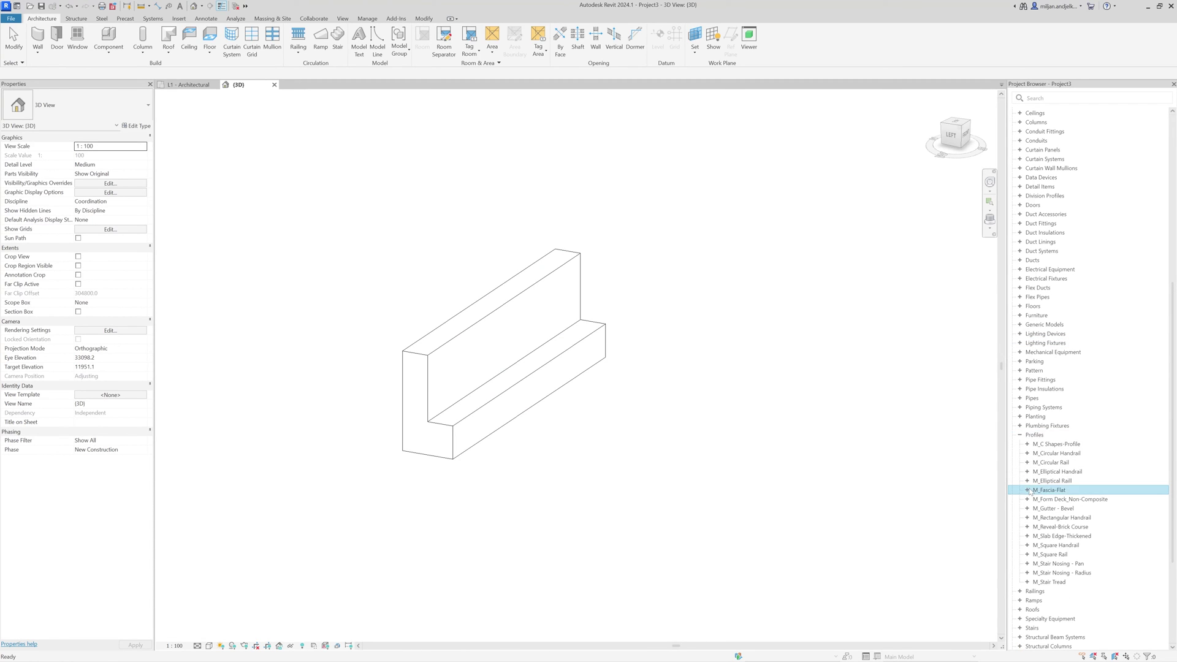
left_click(1026, 491)
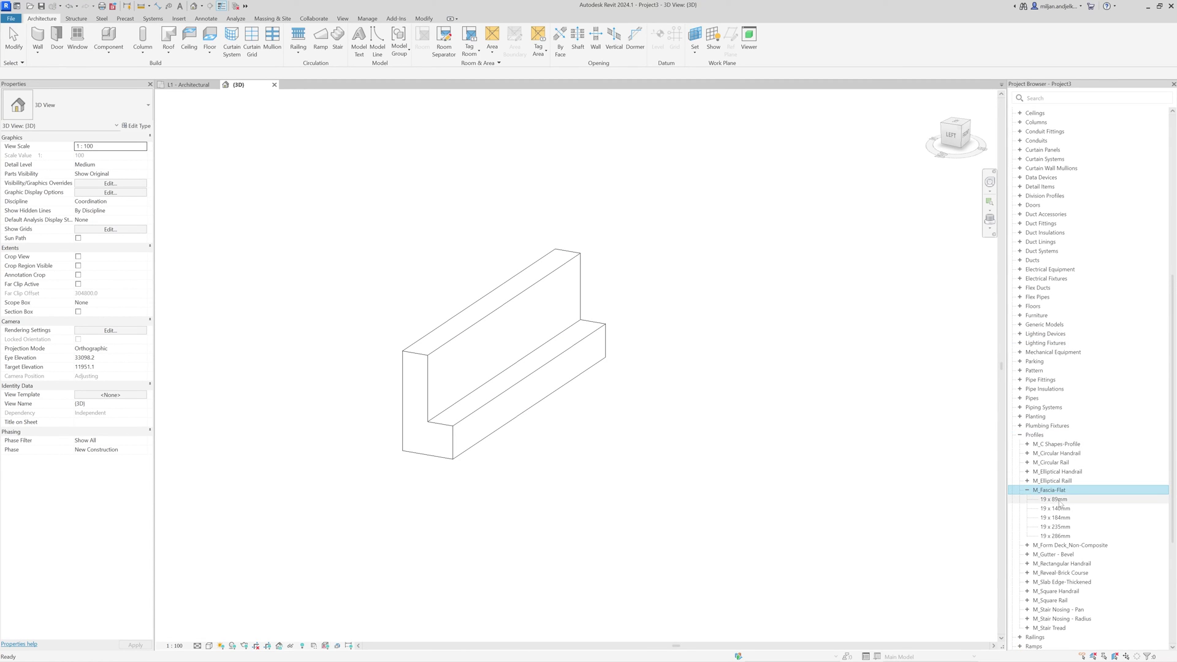
- Duplicate the 19 x 89mm fascia type, keeping the default name
left_click(1058, 500)
right_click(1059, 502)
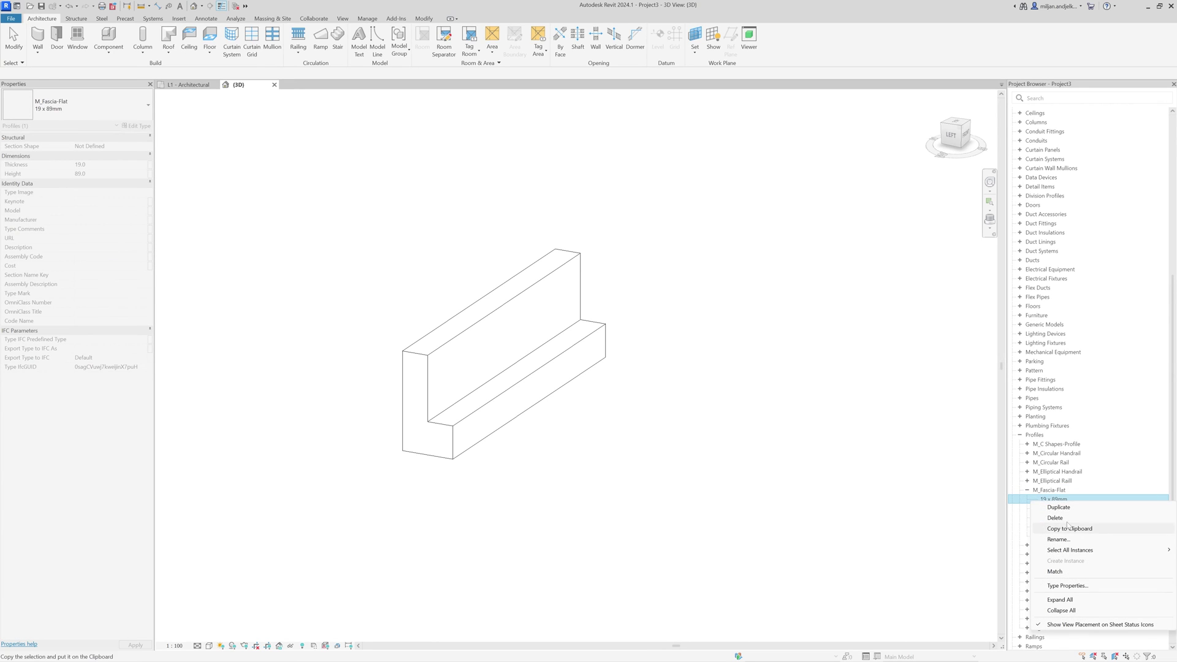
left_click(1059, 507)
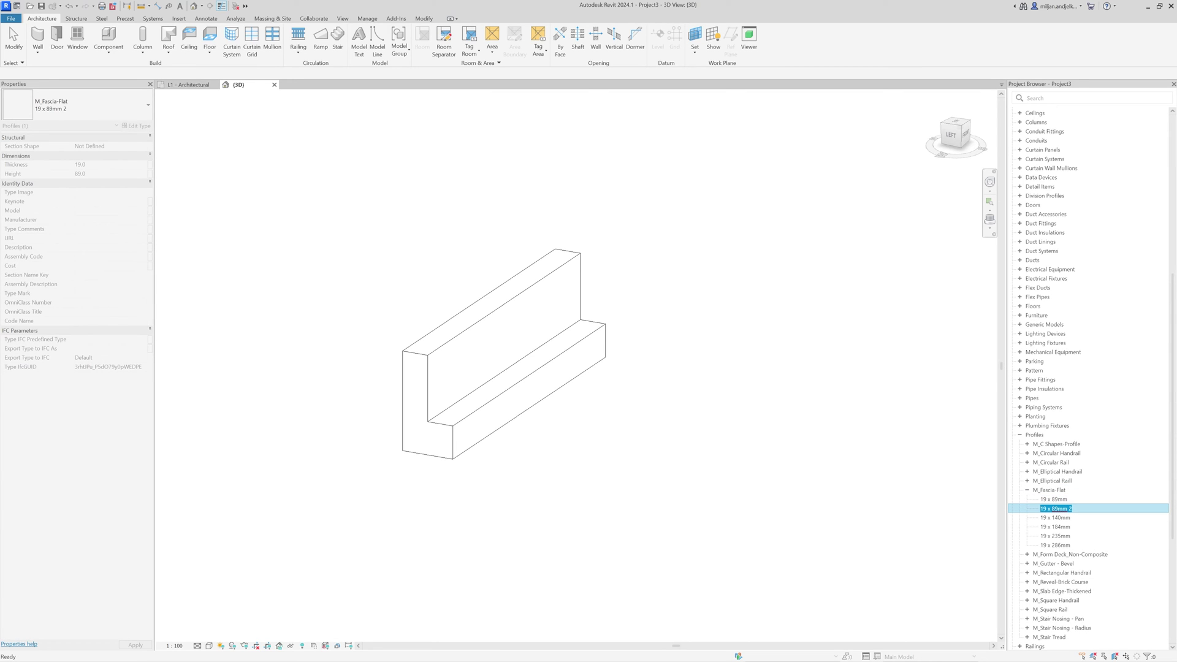
key("Return")
- Rename the duplicate to 450 x 150 with Thickness 450 and Height 150
double_click(1065, 509)
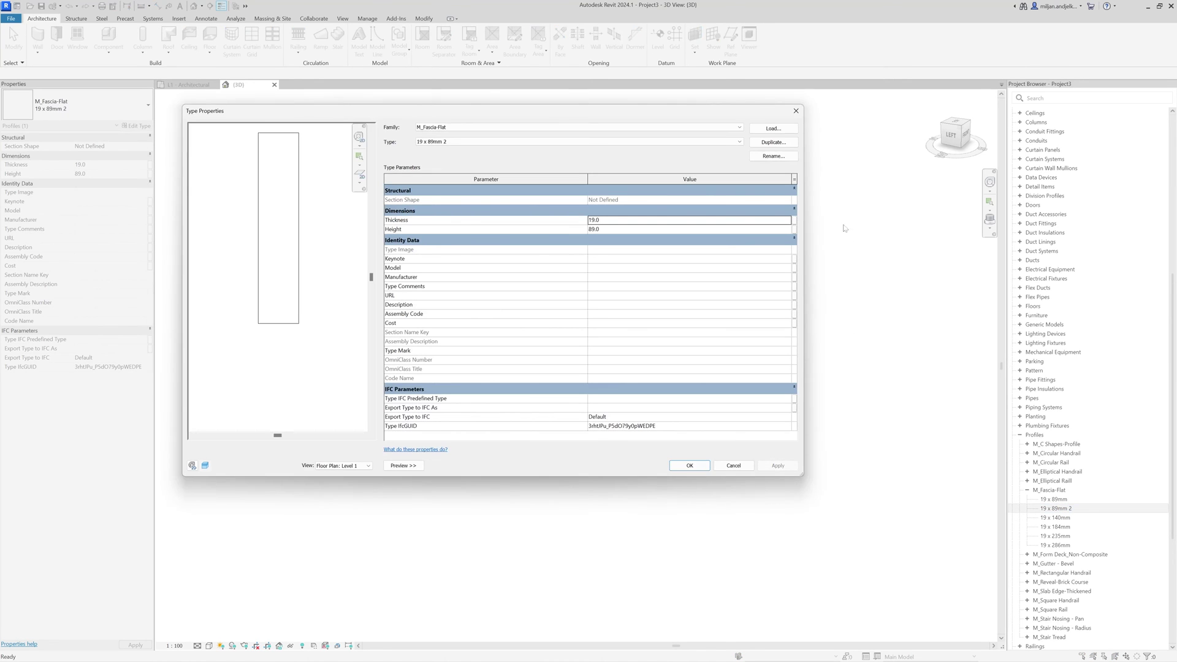
left_click(772, 159)
type("450 x 150")
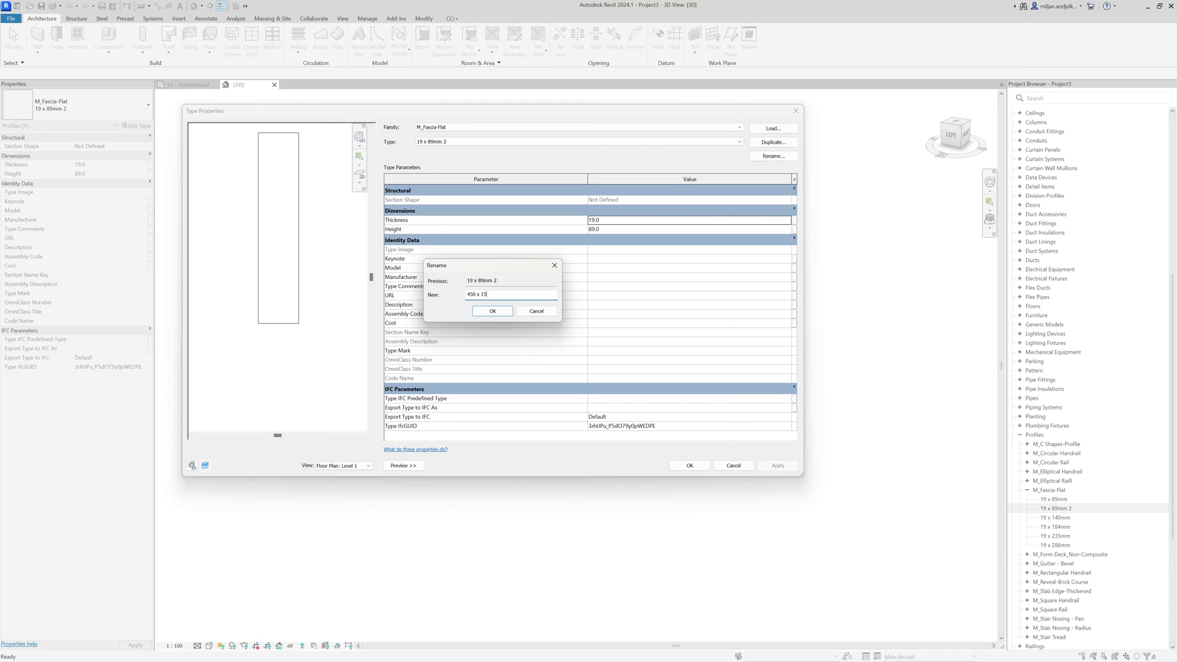
left_click(493, 312)
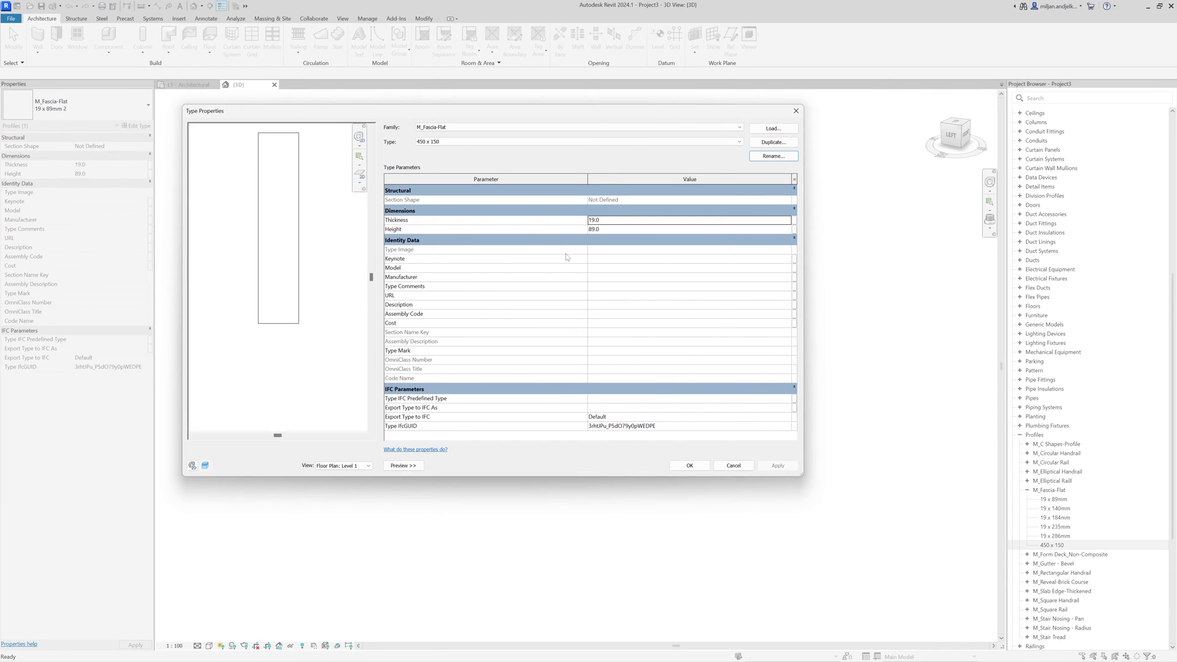
double_click(619, 219)
type("450")
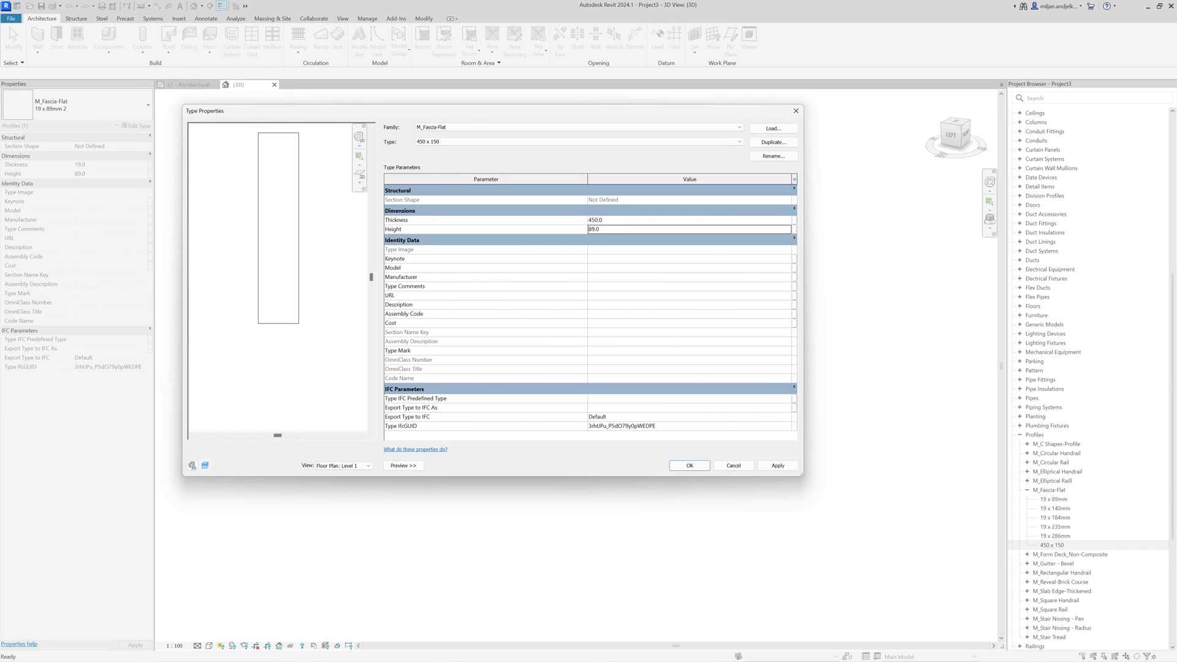
key("Tab")
type("150")
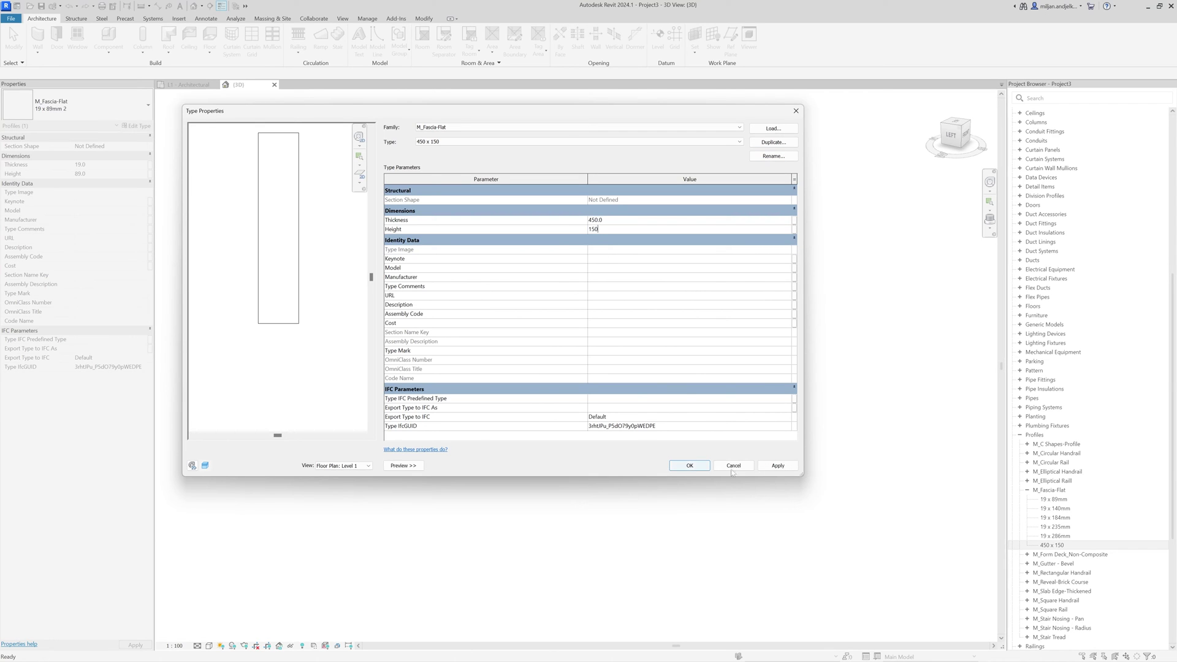
left_click(778, 466)
left_click(689, 466)
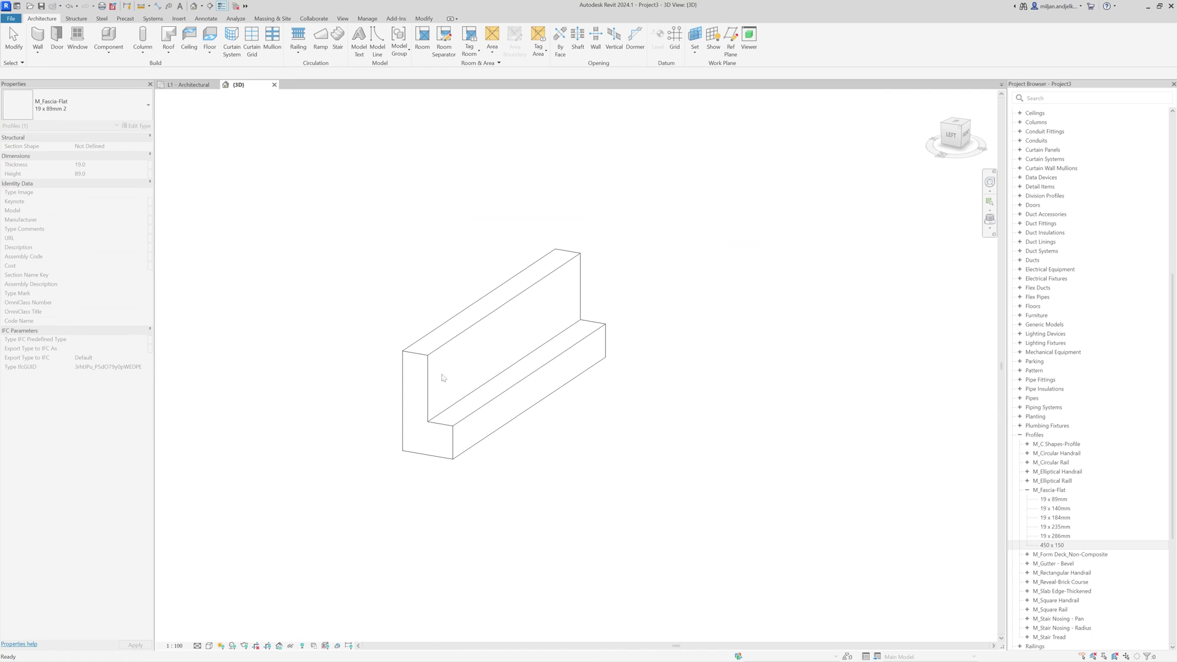
- Open the upper bench wall's type structure with a section preview
key("Escape")
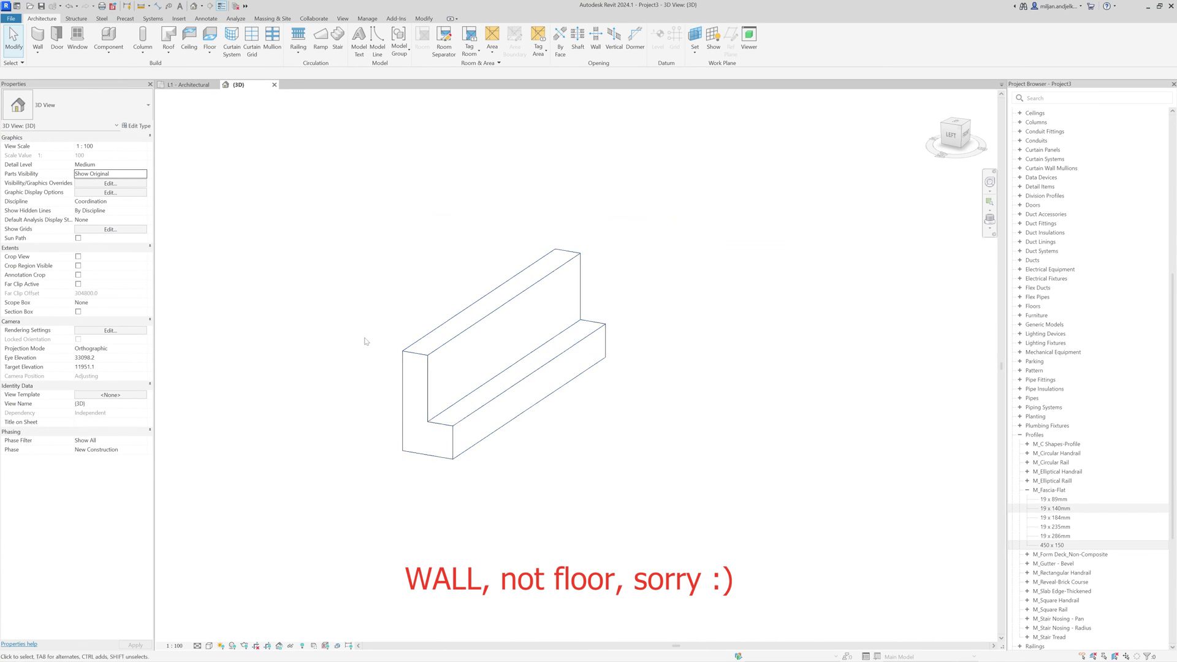
left_click(426, 364)
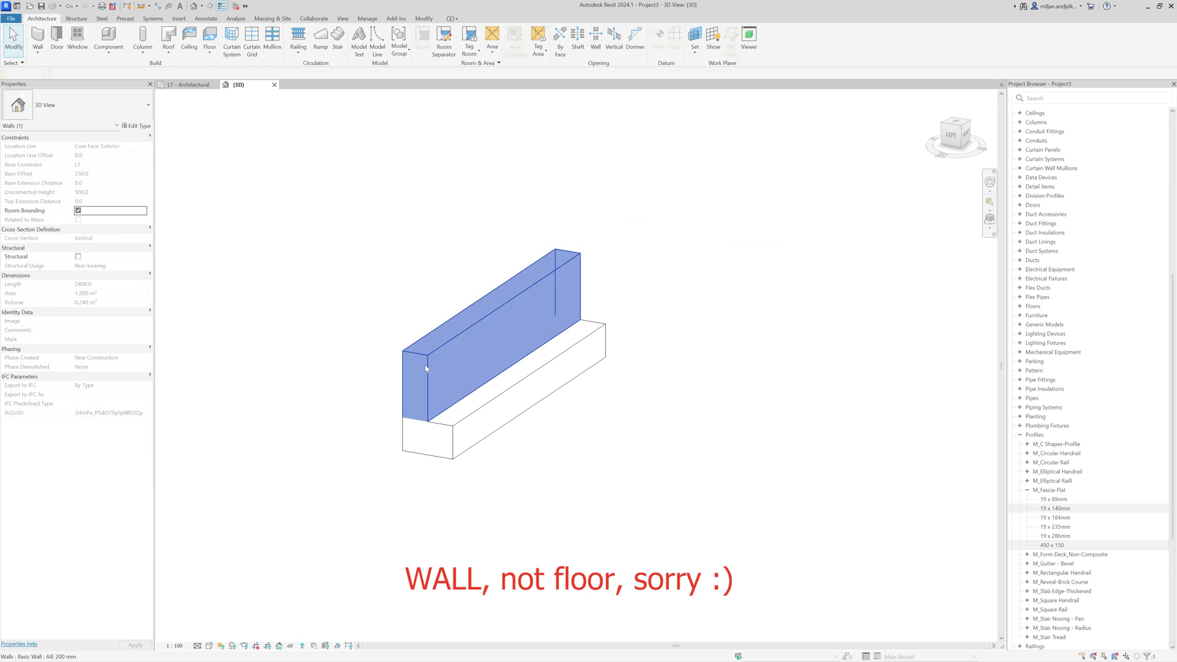
left_click(137, 125)
left_click(653, 203)
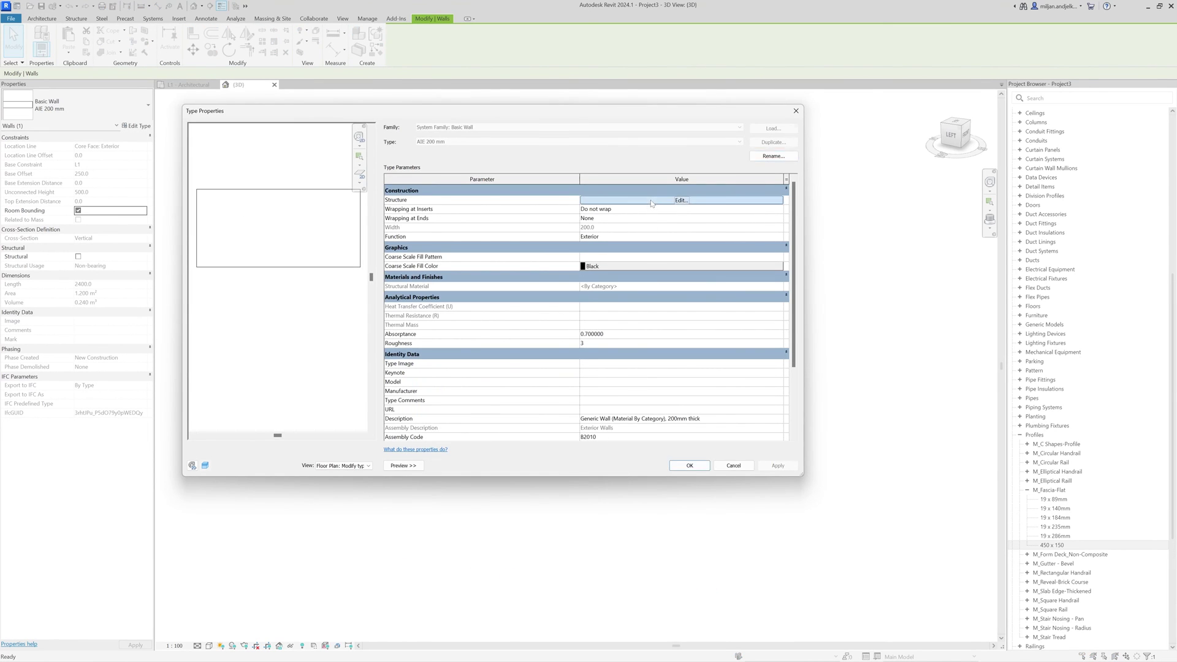
left_click(343, 465)
left_click(351, 479)
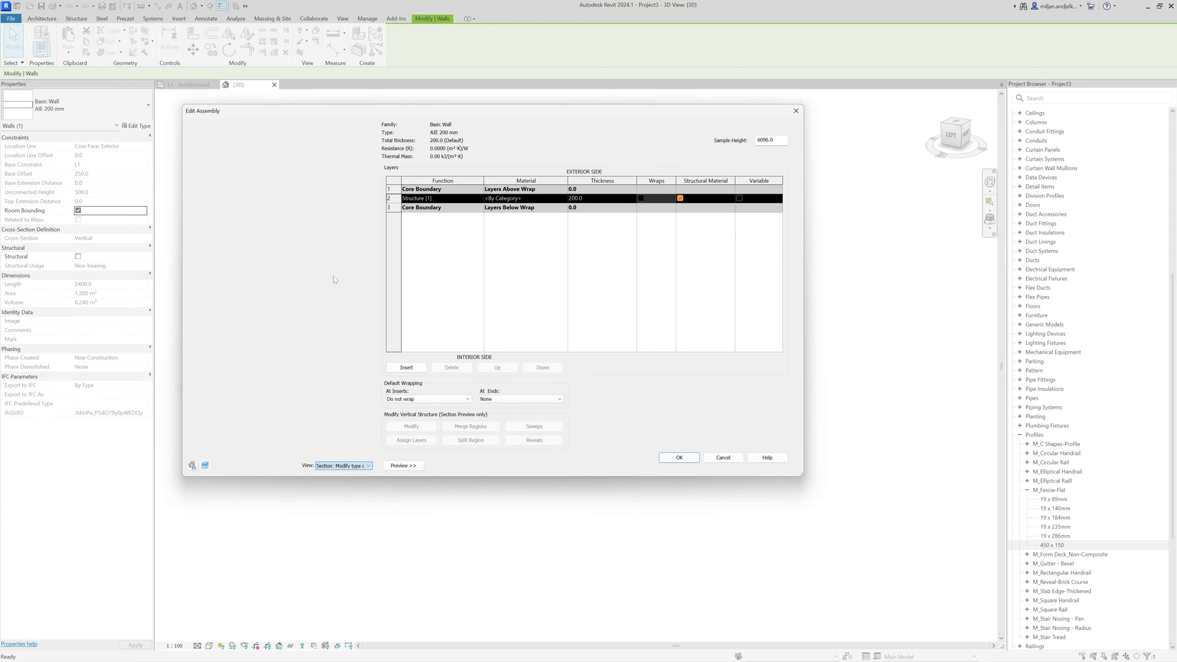
- Add a flipped M_Fascia-Flat: 450 x 150 wall sweep and close all dialogs
left_click(534, 426)
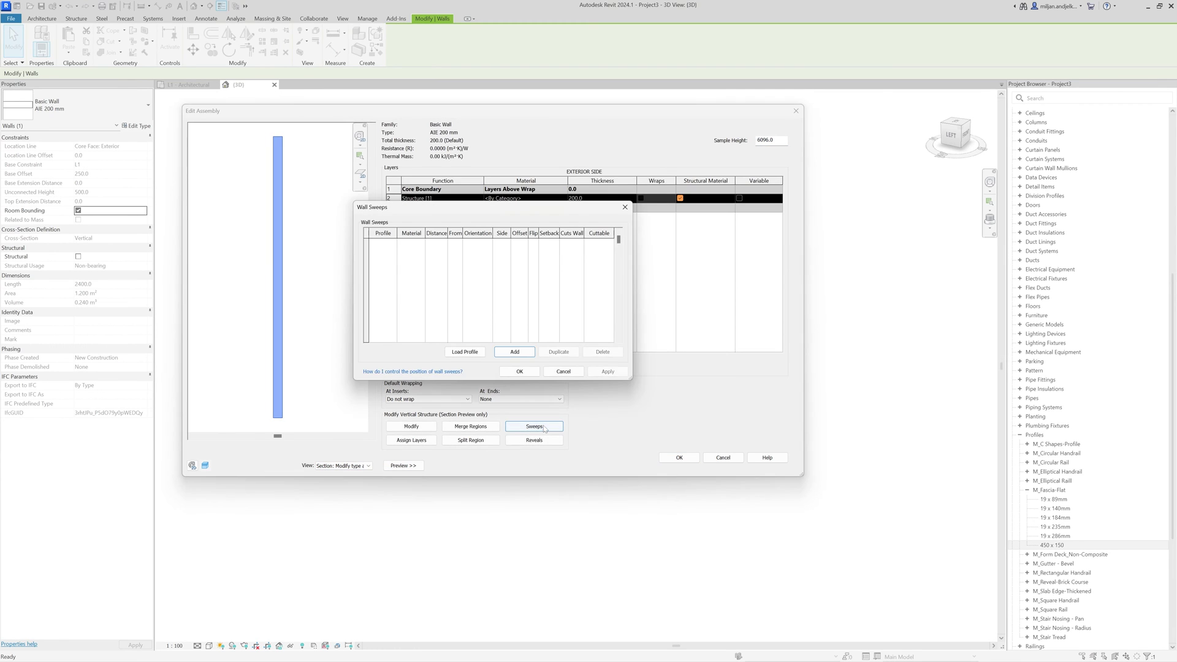
left_click(516, 351)
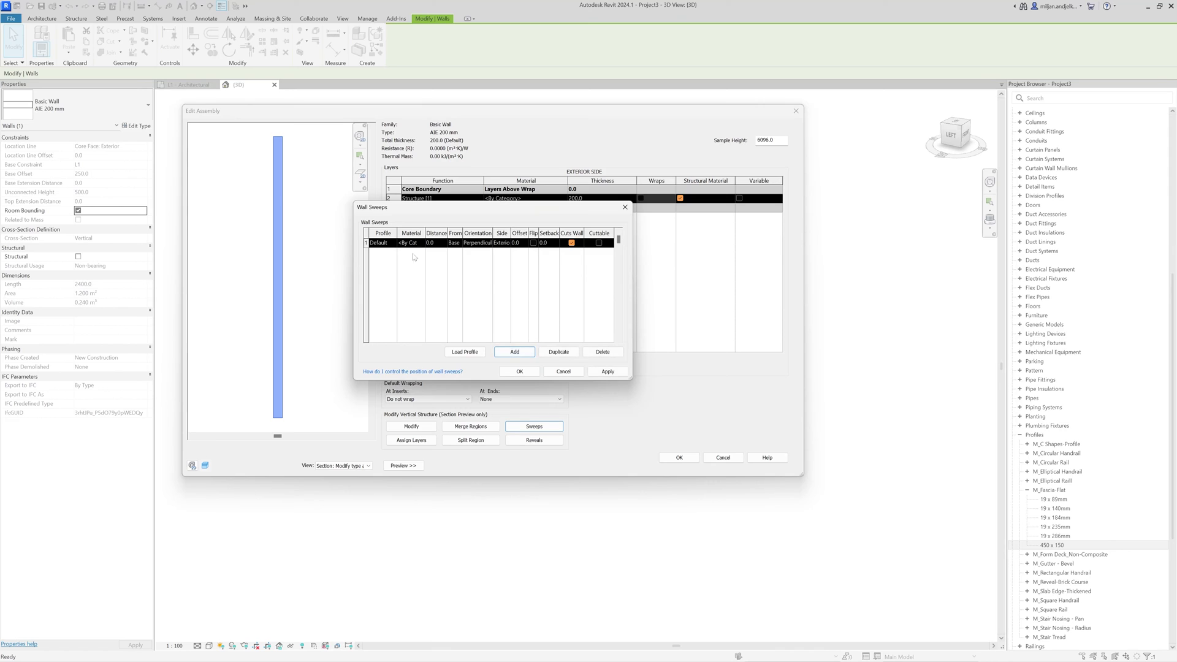
left_click(395, 243)
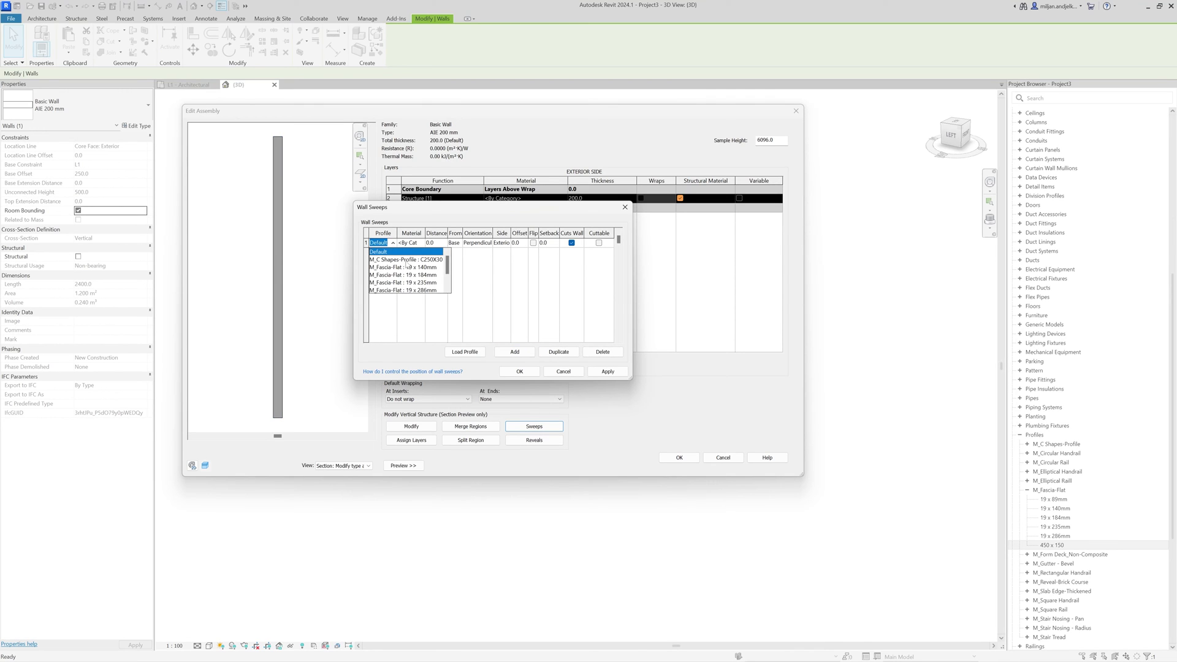
scroll(407, 267, "down", 1)
left_click(405, 283)
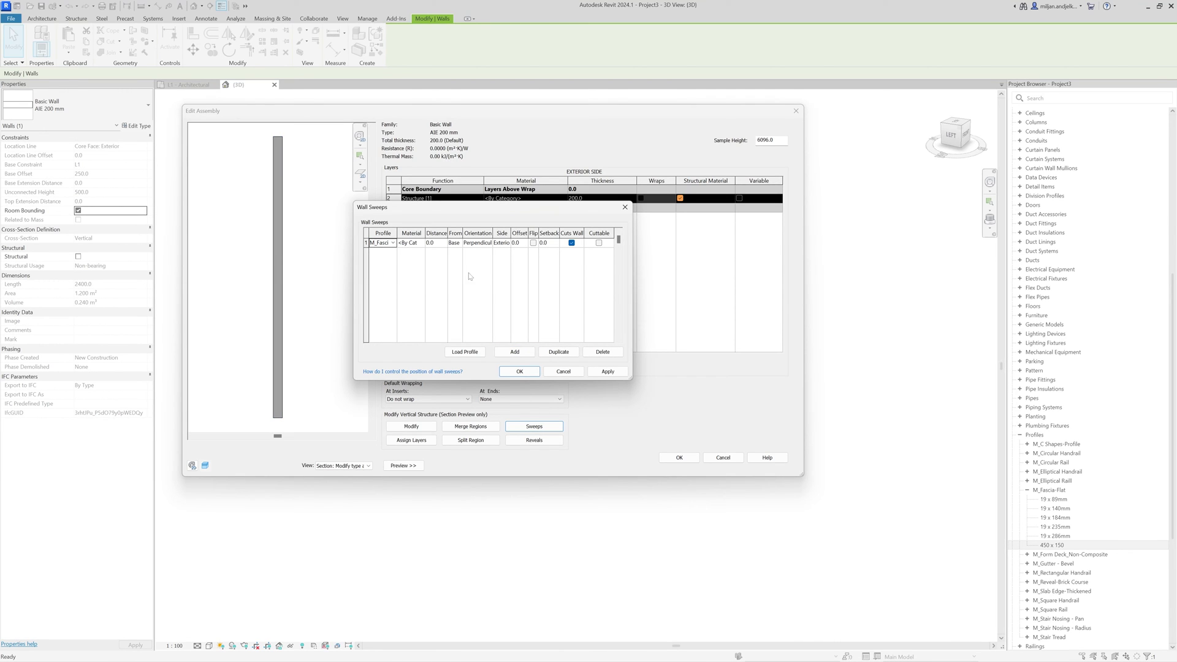
left_click(608, 372)
left_click(533, 243)
left_click(608, 372)
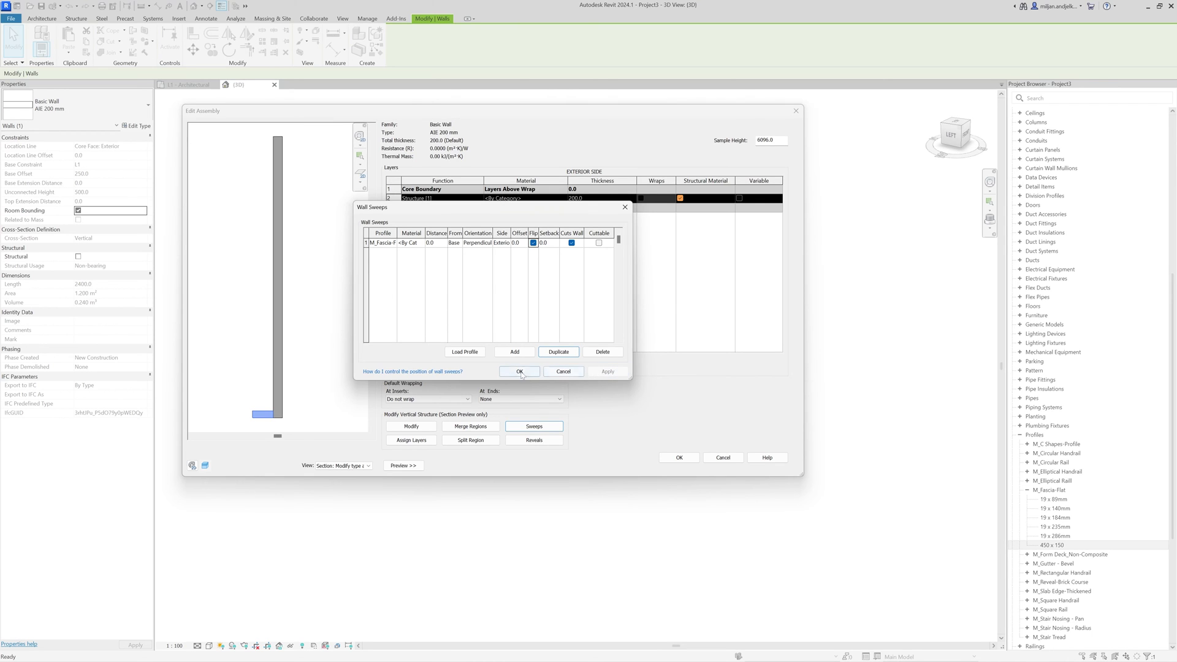
left_click(520, 372)
left_click(680, 457)
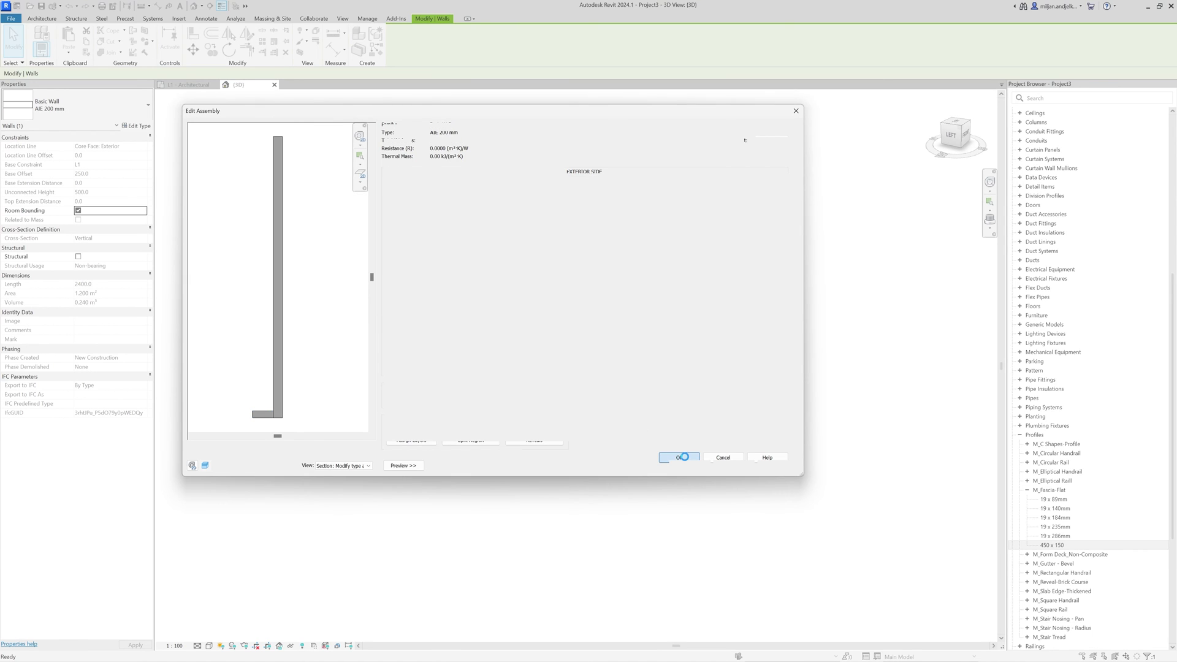
left_click(693, 467)
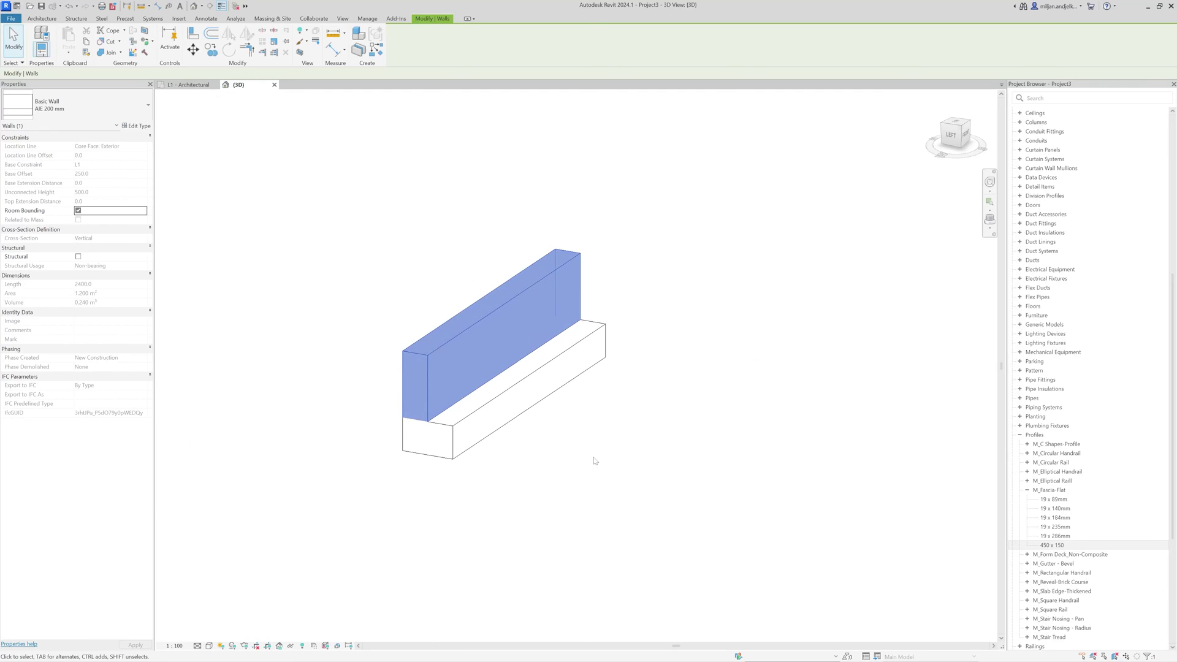
- Change the M_Fascia-Flat sweep's Side to Interior and close all dialogs
middle_click_drag(424, 437, 399, 349, "shift")
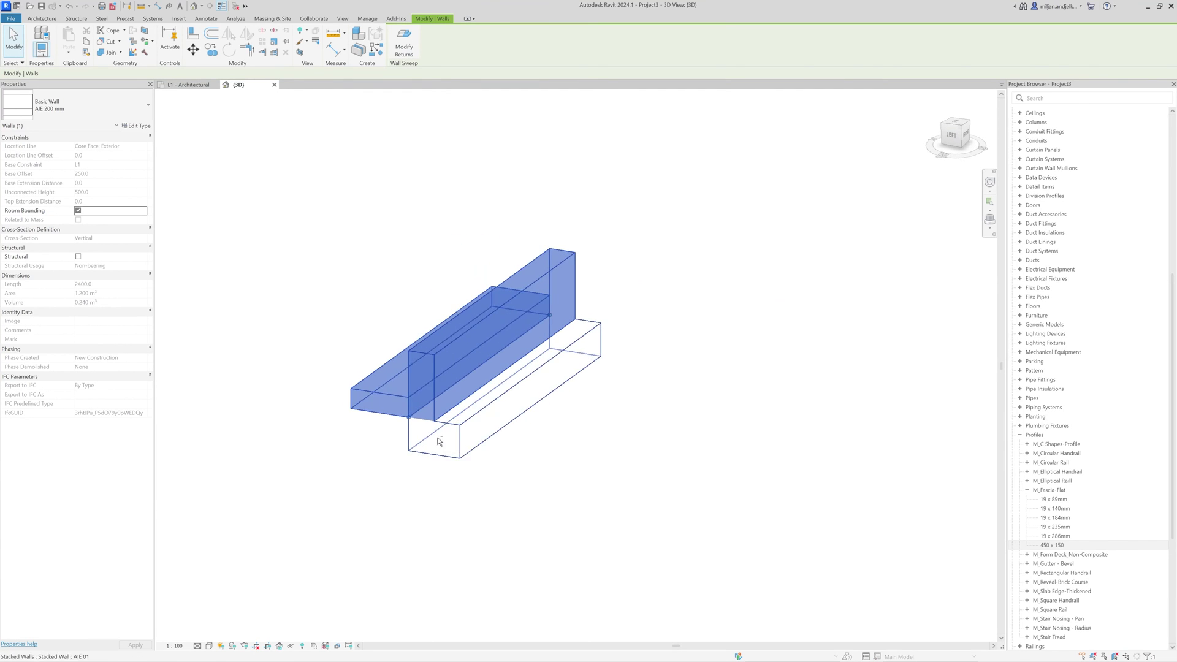
left_click(138, 126)
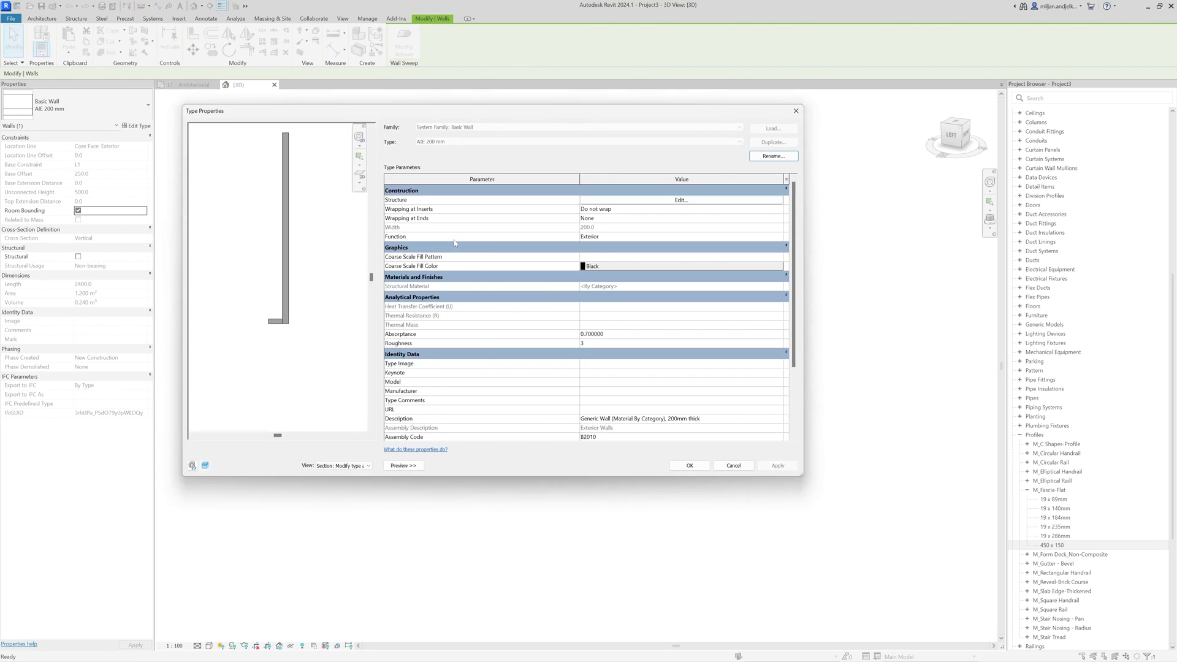
left_click(680, 200)
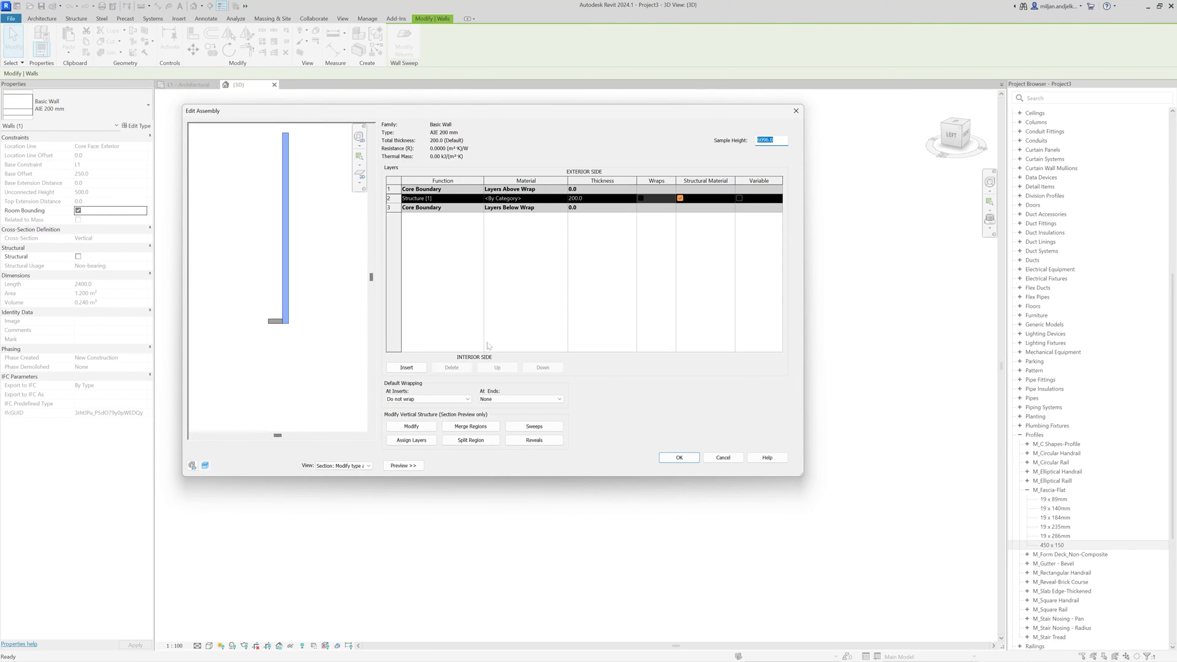
left_click(534, 426)
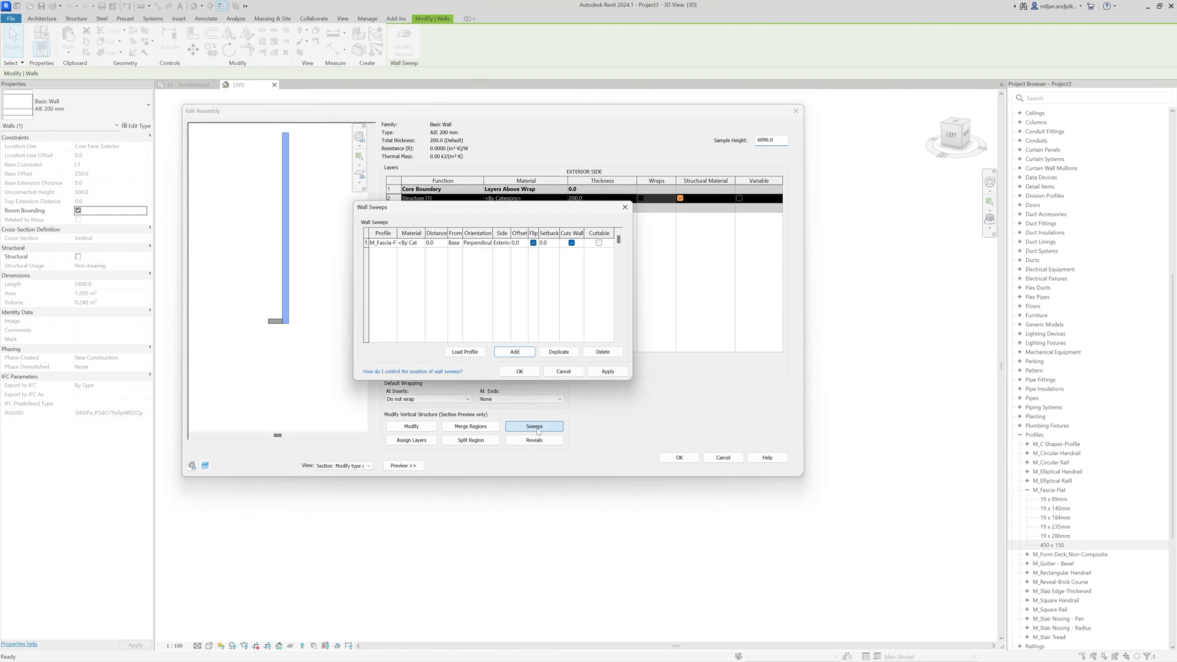
left_click(506, 243)
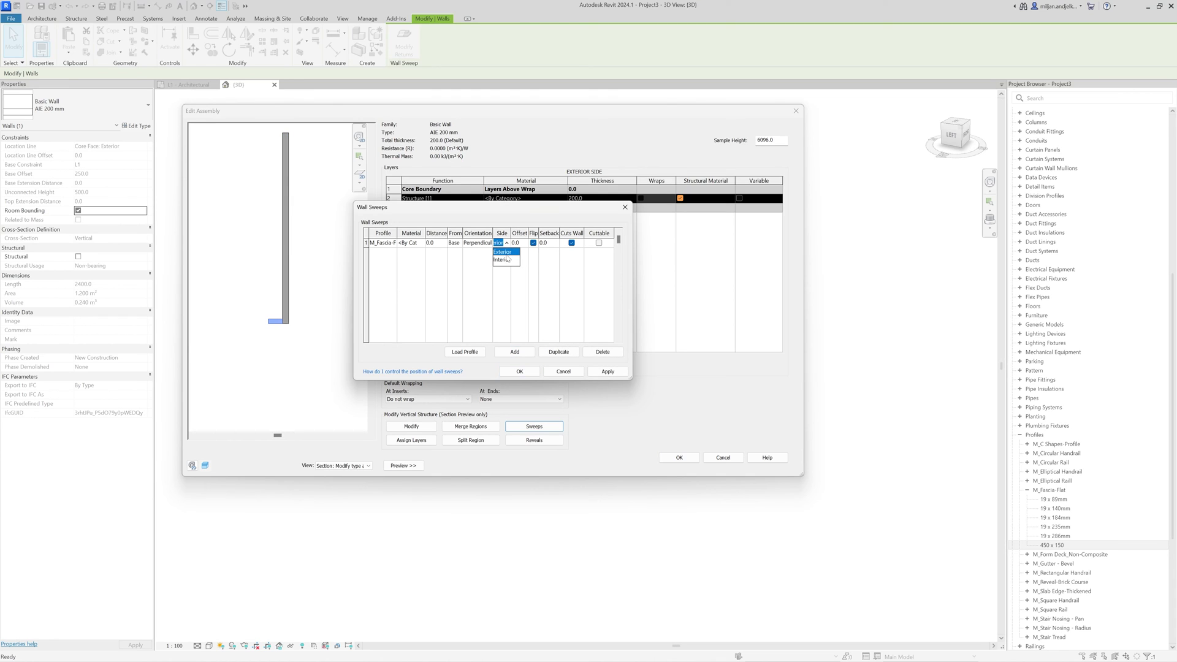
left_click(506, 259)
left_click(520, 371)
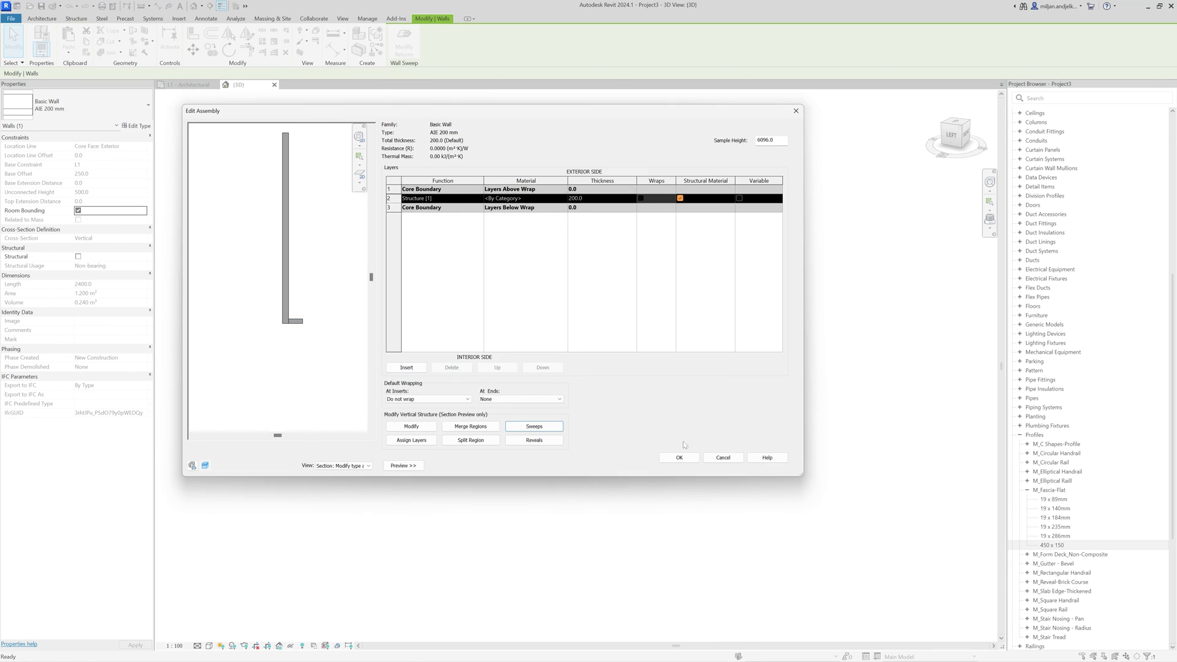
left_click(681, 457)
left_click(684, 465)
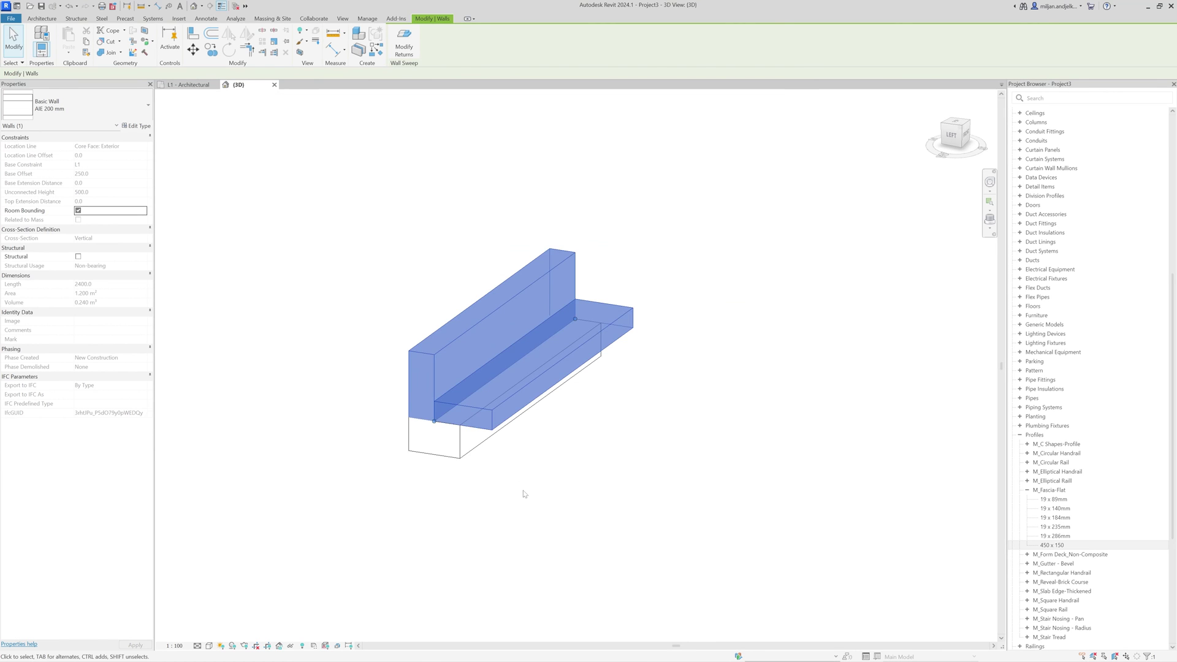
left_click(523, 494)
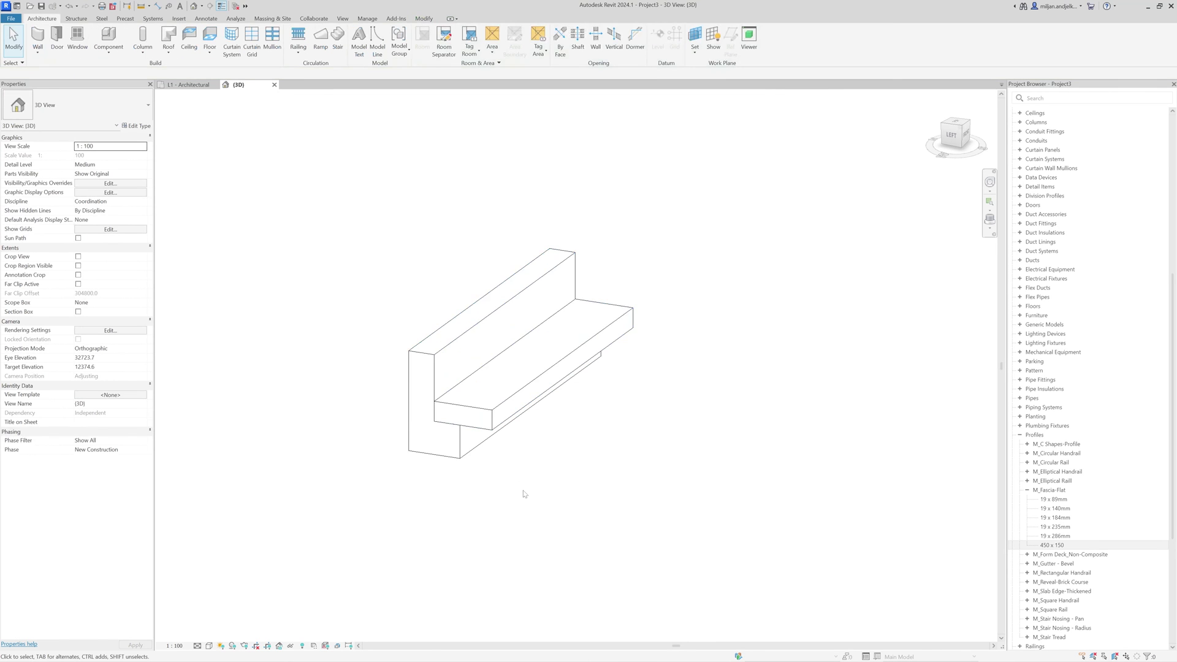
- Delete the existing straight wall in the L1 - Architectural plan
left_click(187, 86)
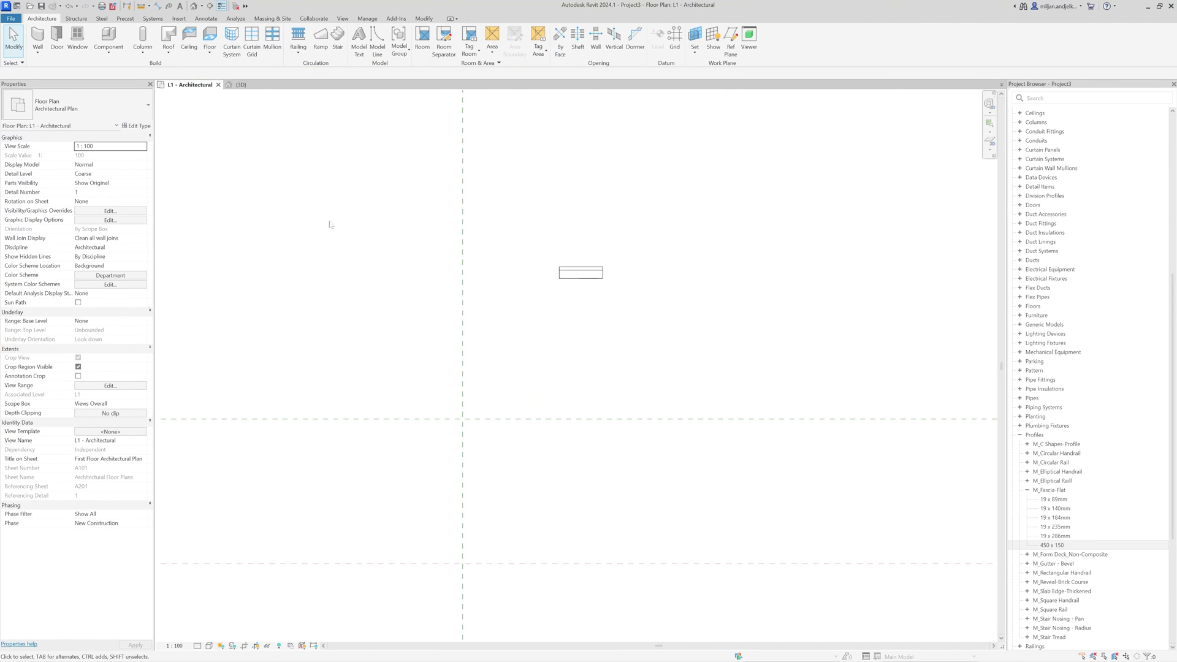
left_click(587, 284)
middle_click_drag(588, 283, 481, 321)
key("Delete")
- Draw an S-shaped chain of straight and curved walls with WA
key("w")
key("a")
left_click(405, 336)
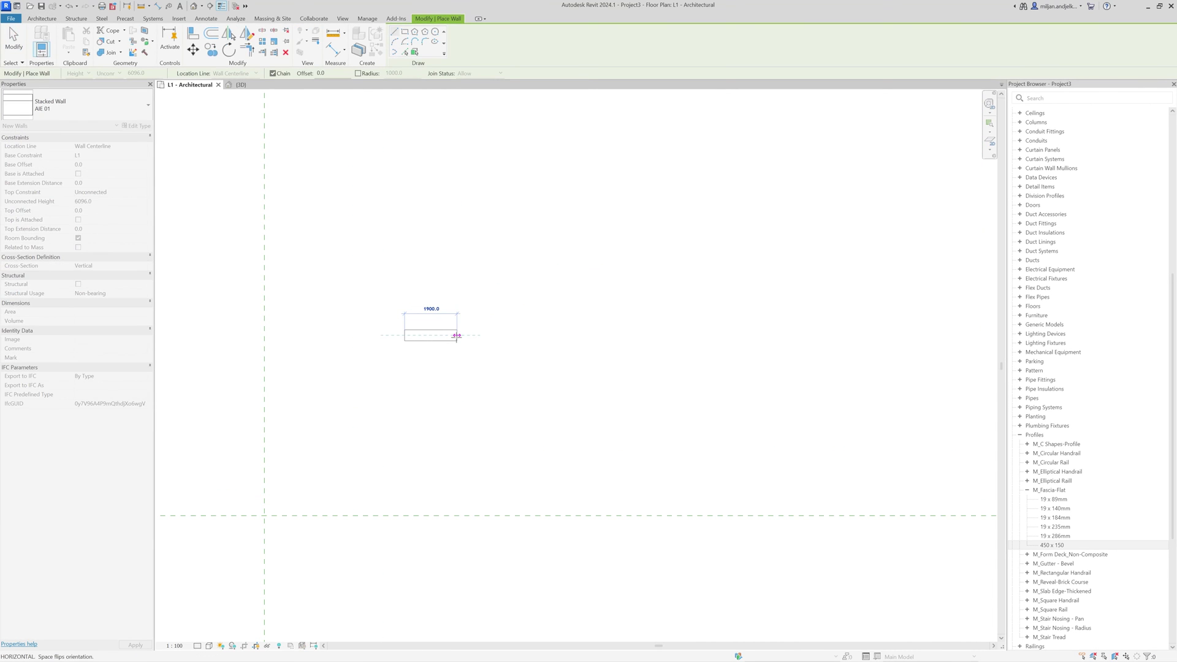
left_click(457, 336)
scroll(394, 92, "up", 1)
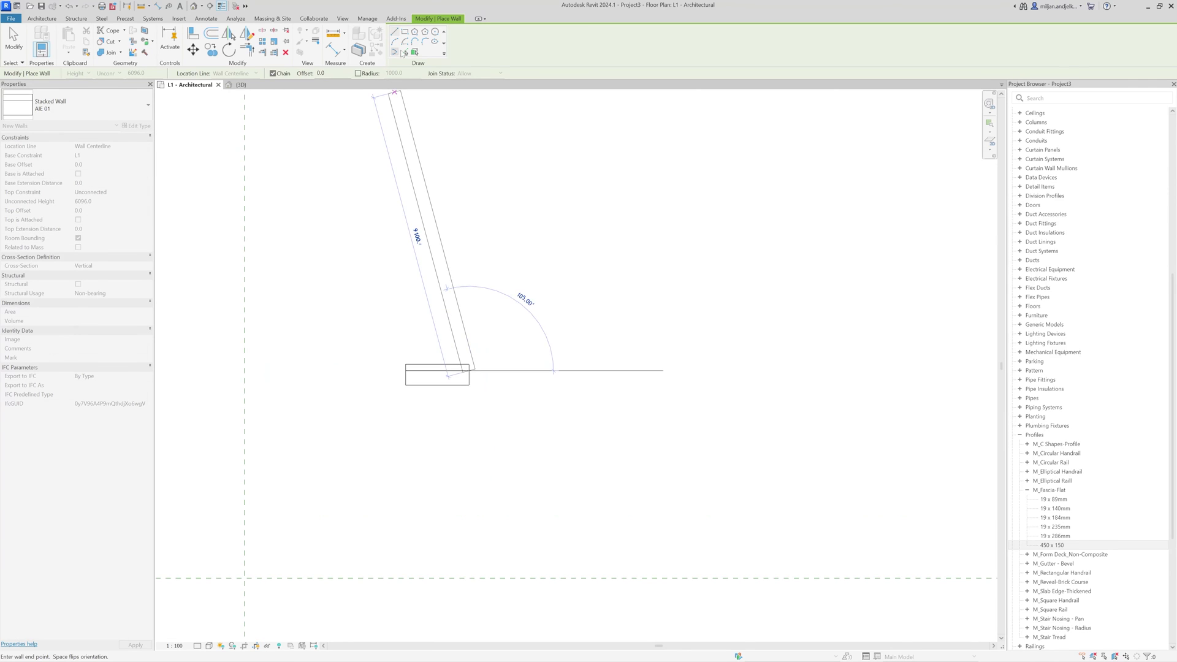
left_click(502, 405)
left_click(396, 32)
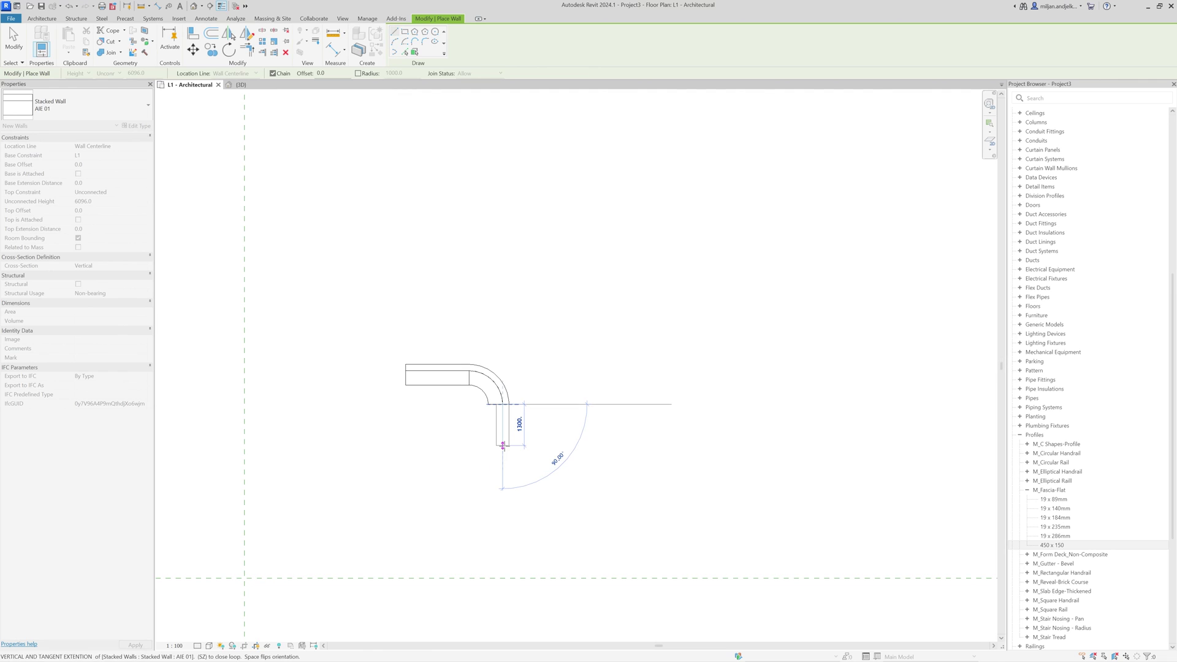
left_click(502, 438)
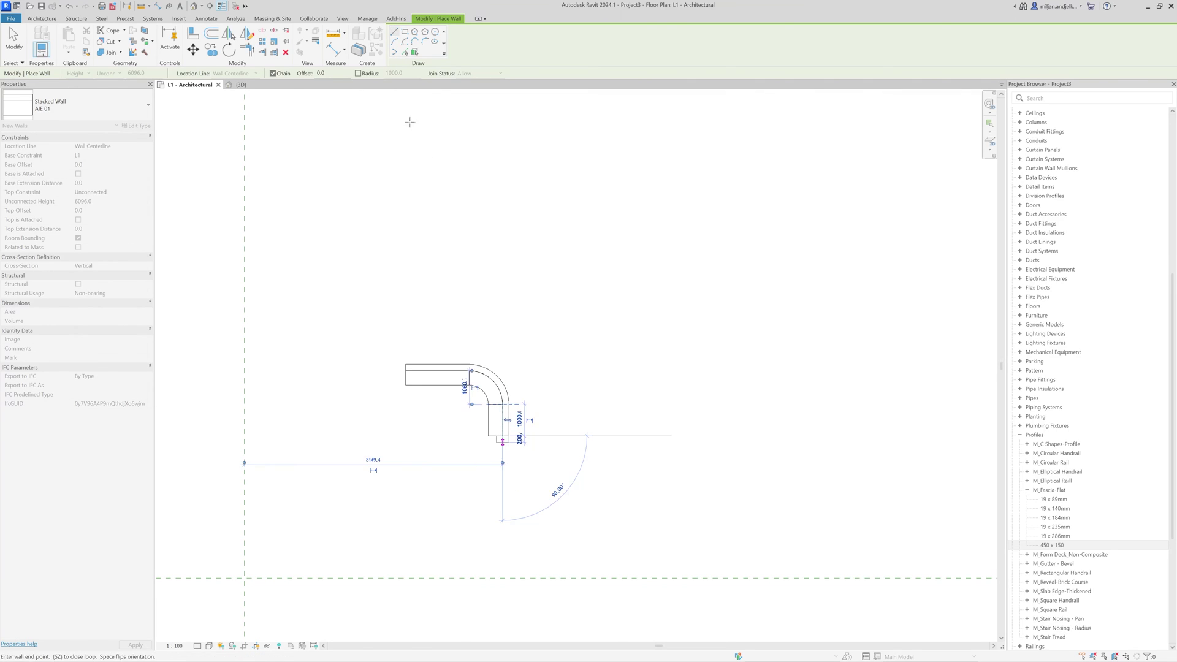
left_click(538, 471)
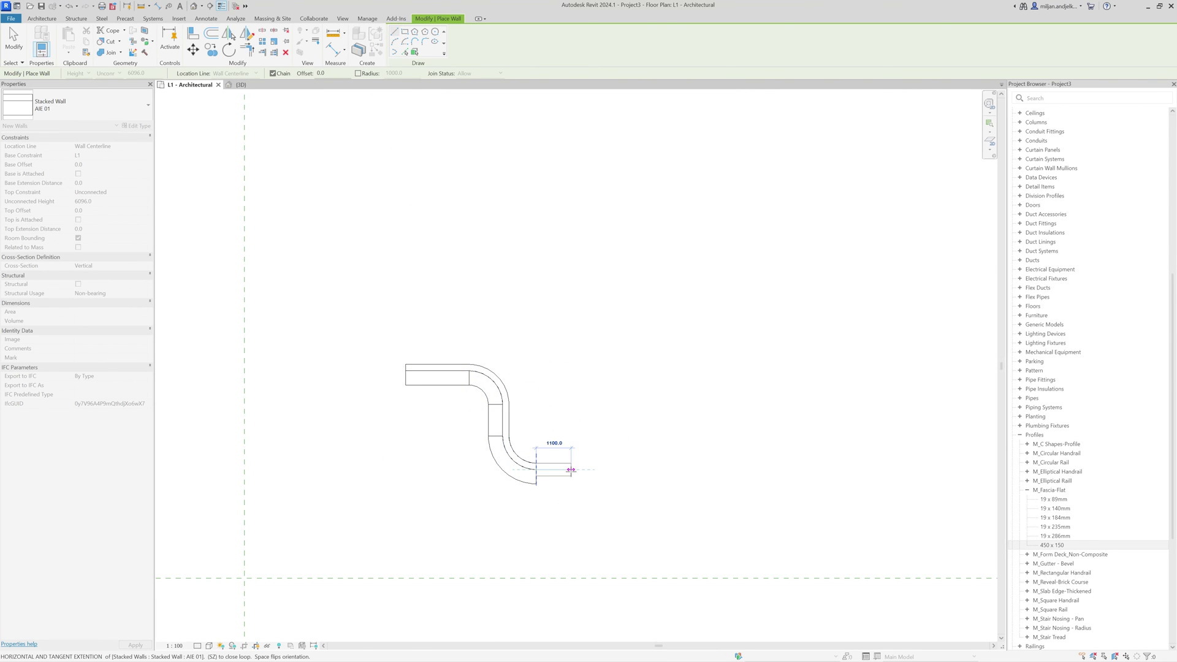
left_click(599, 472)
key("Escape")
key("Escape")
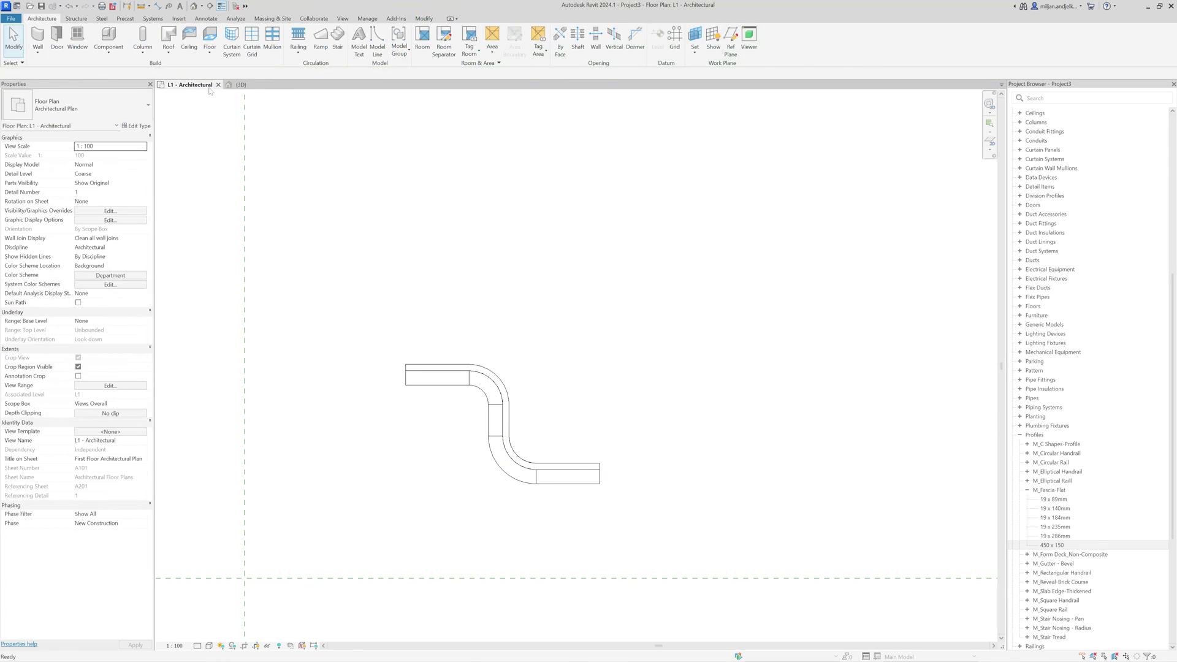
- Select all S-curve wall segments in 3D and set Unconnected Height to 1000
left_click(239, 84)
mouse_move(534, 449)
middle_mouse_down("shift")
mouse_move(610, 437)
mouse_move(549, 484)
middle_mouse_up("shift")
left_click(505, 217)
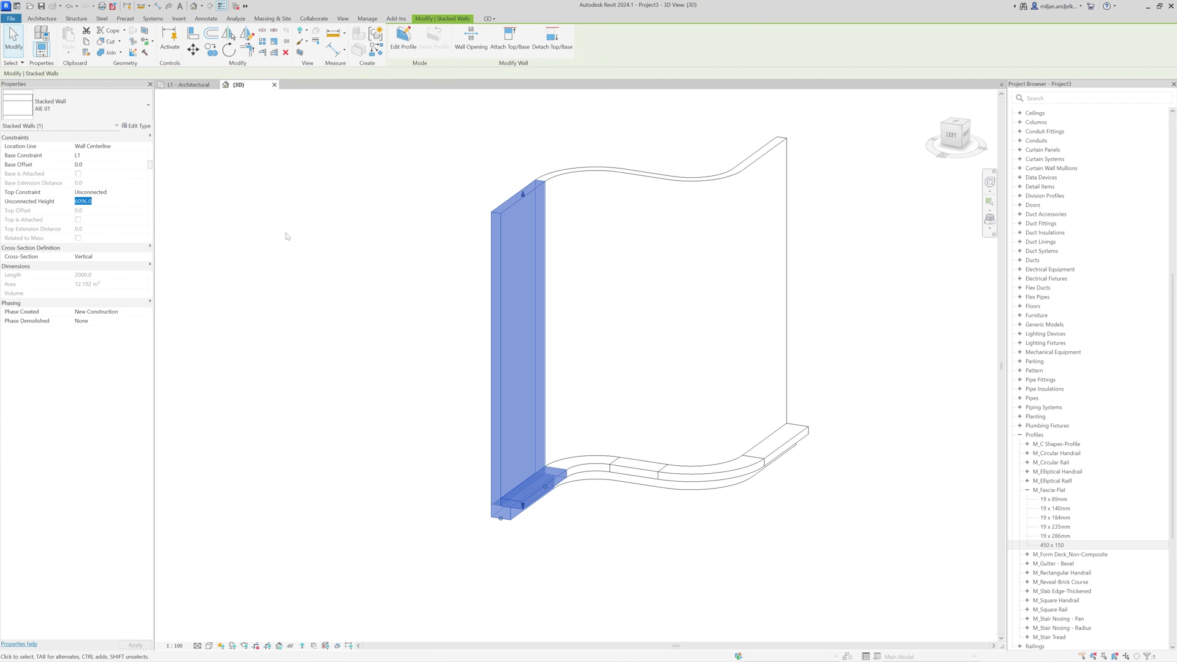
left_click(465, 242)
left_click(495, 238)
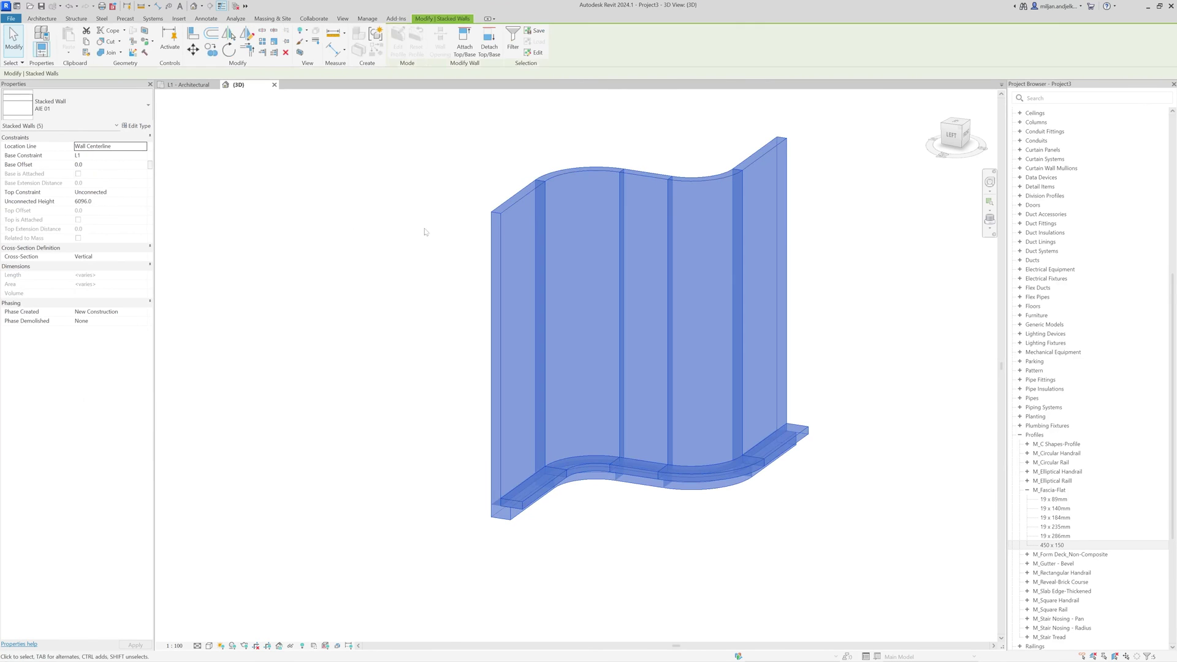
left_click(83, 201)
type("1000")
left_click(396, 389)
scroll(761, 523, "up", 3)
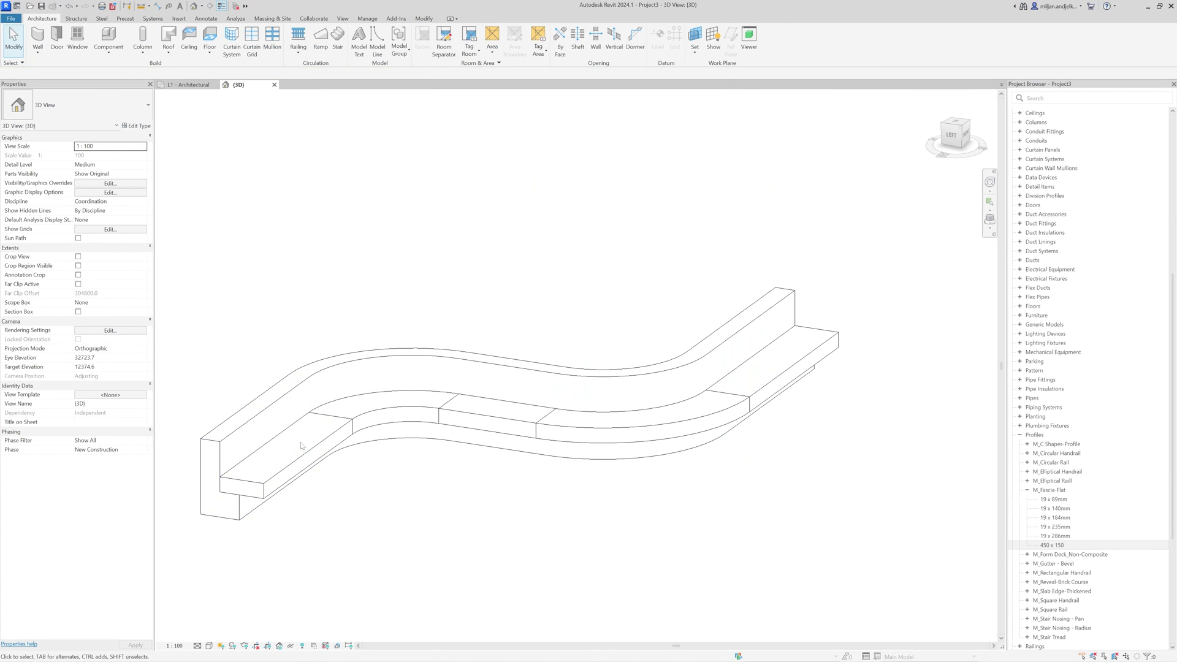
middle_click_drag(302, 445, 530, 580, "shift")
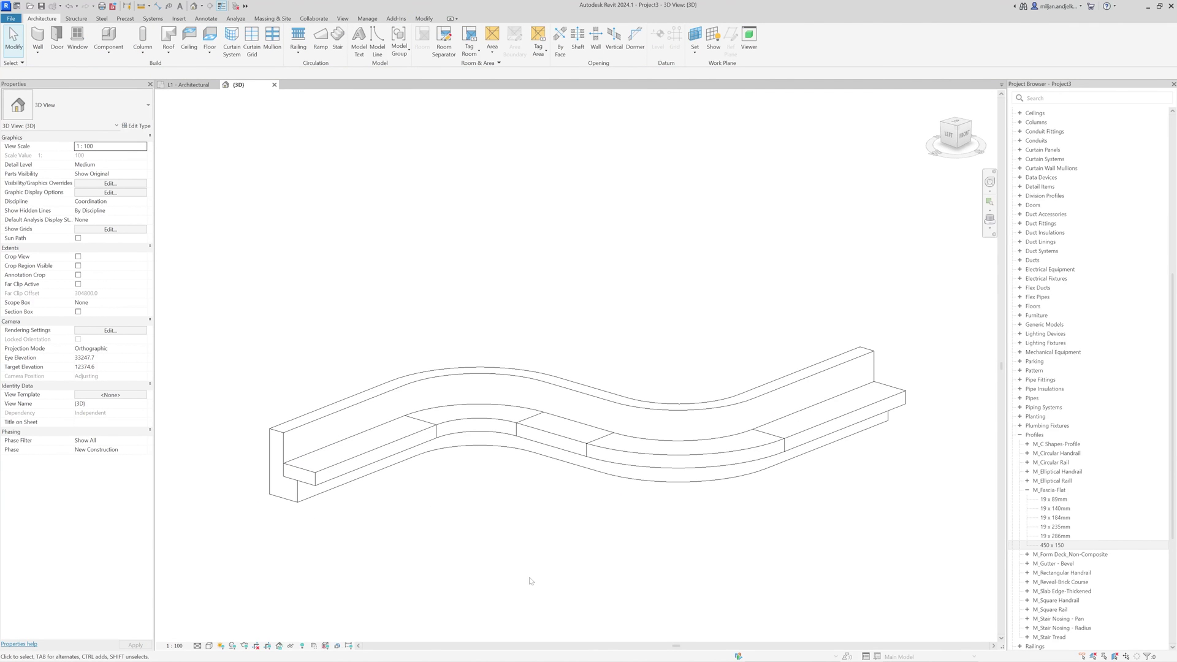